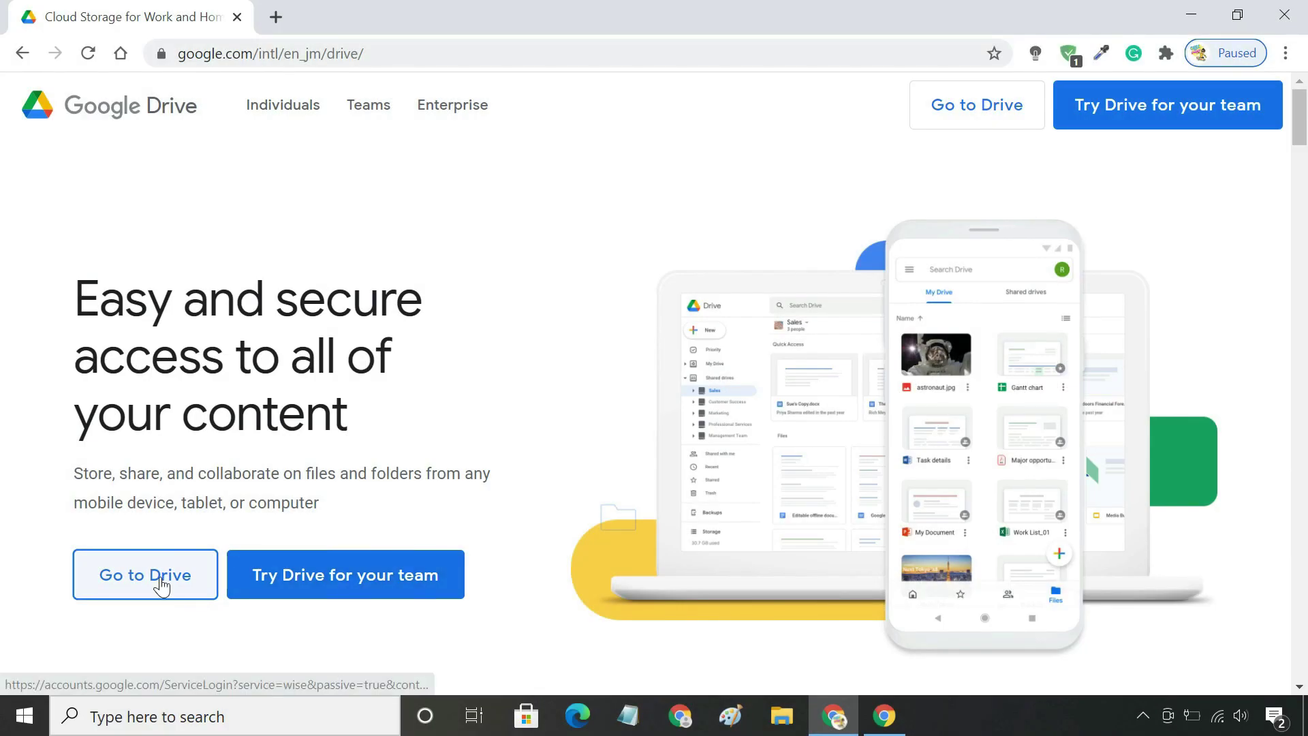
# Sign in to Google Drive with the first saved account and its password
pyautogui.click(160, 580)
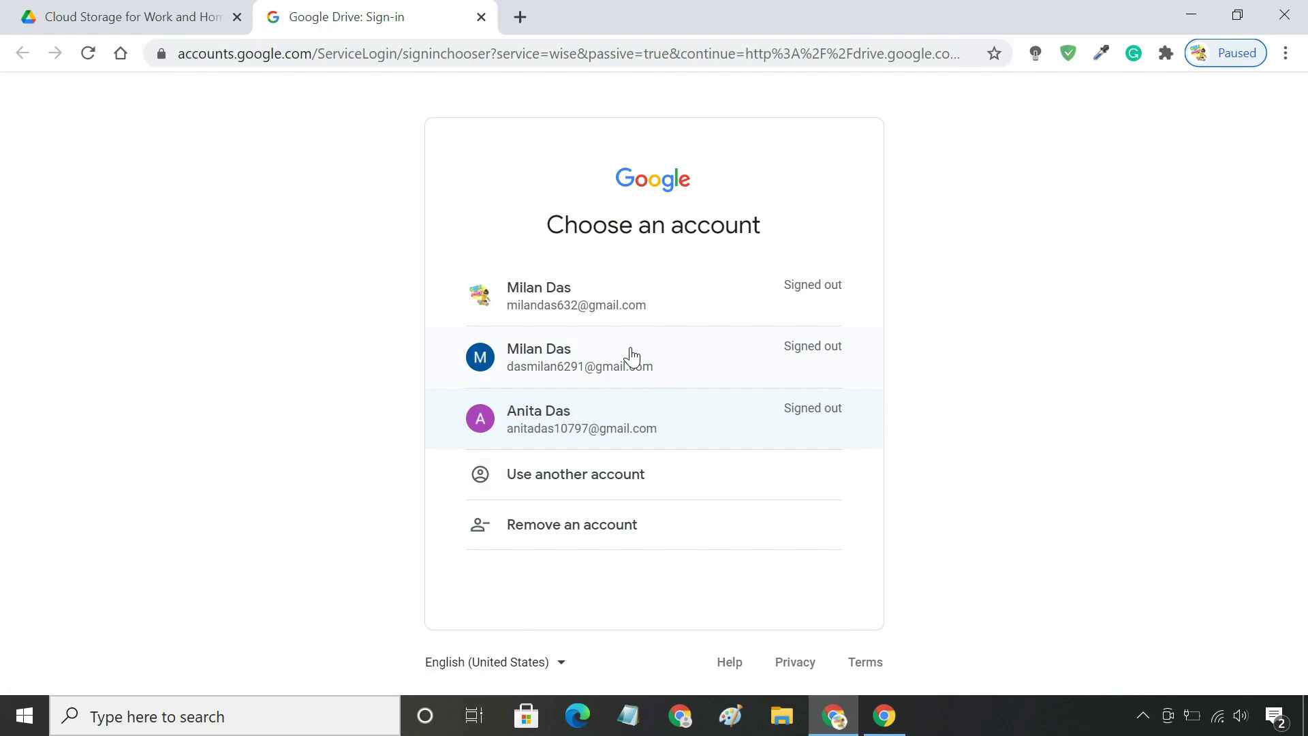
pyautogui.click(663, 307)
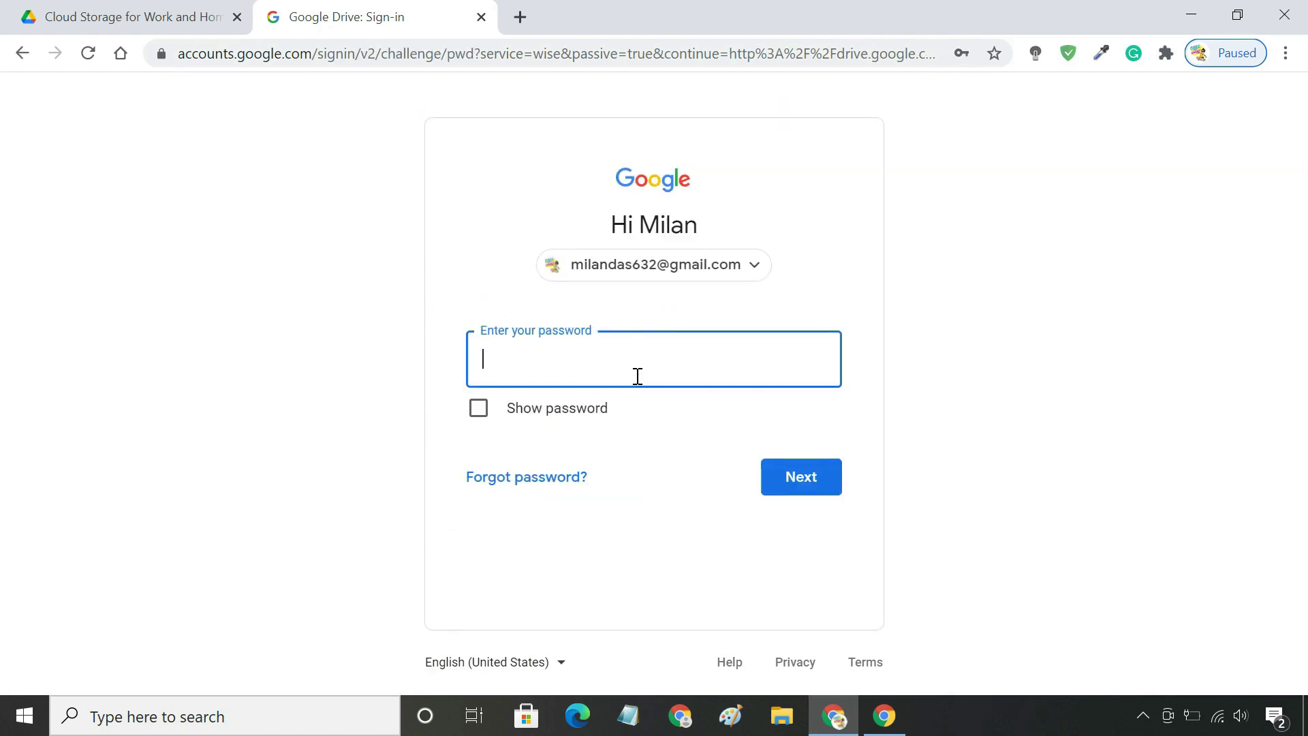
pyautogui.press('Return')
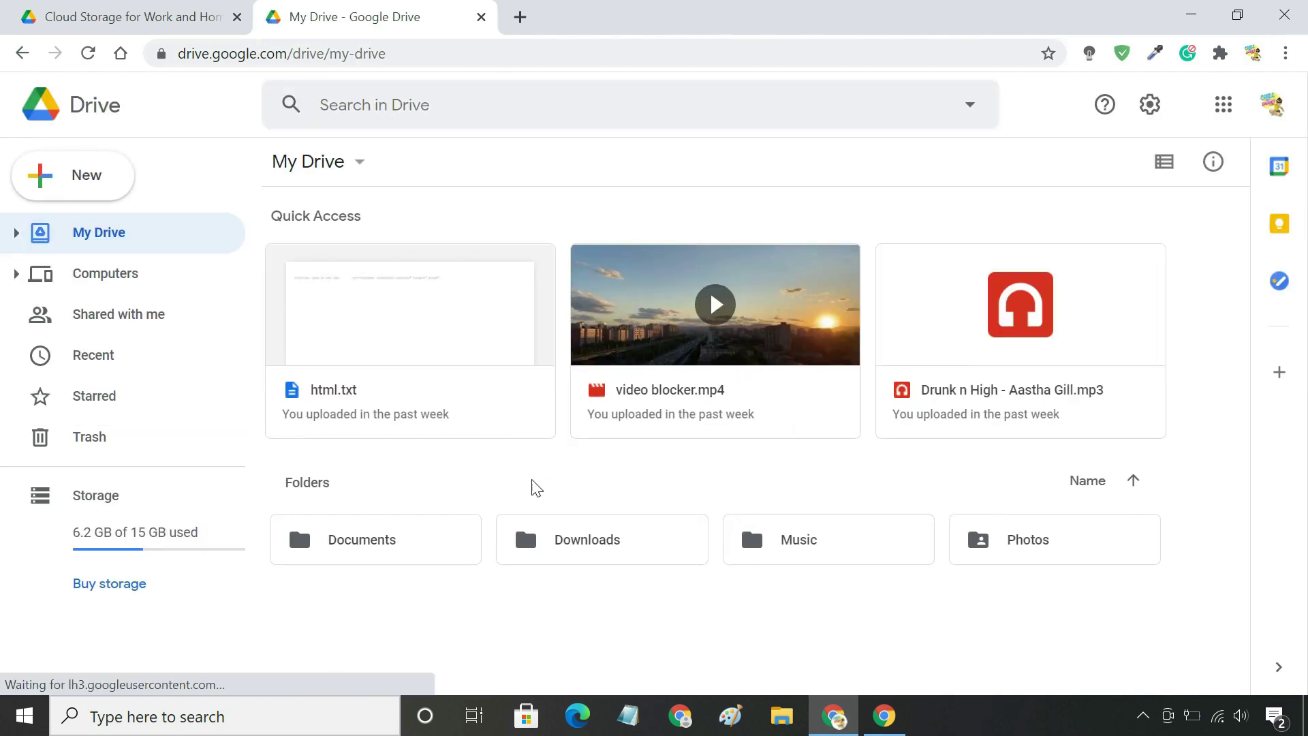
# Share the Documents folder with the suggested second Google account as Editor and send the invitation
pyautogui.click(416, 549)
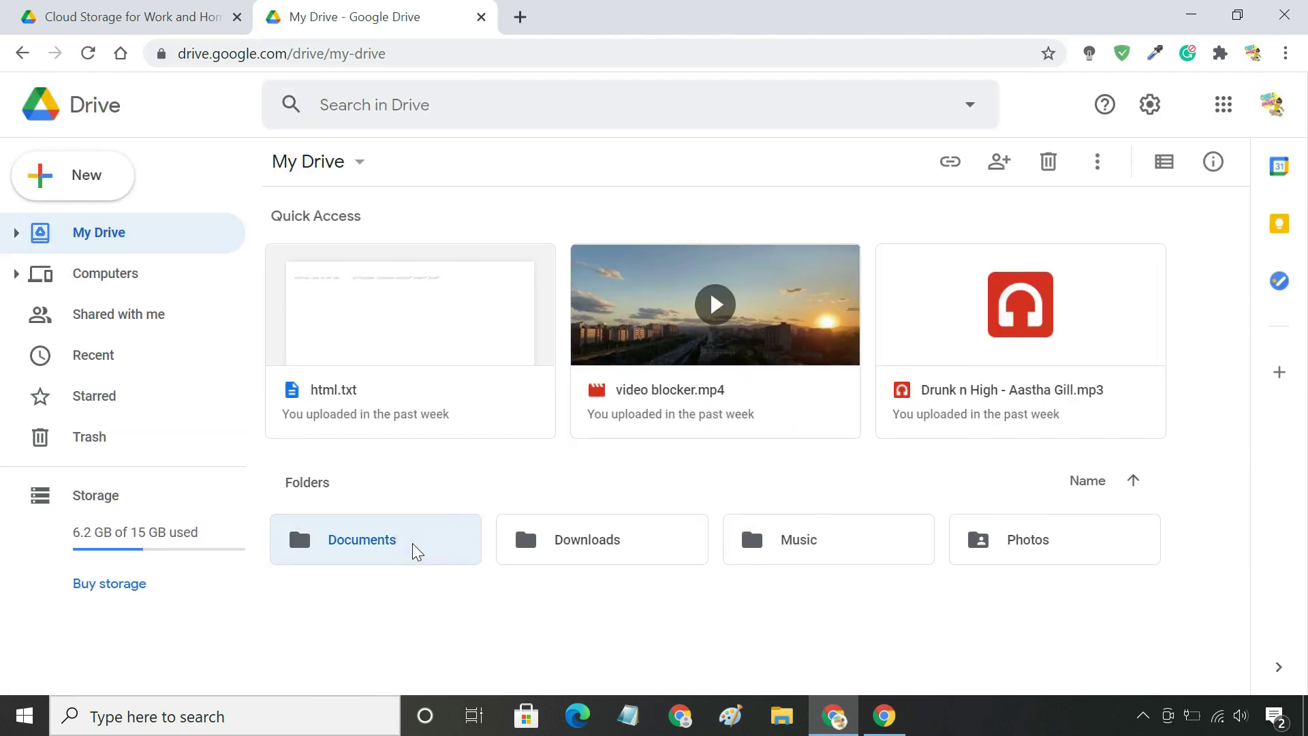
pyautogui.click(999, 161)
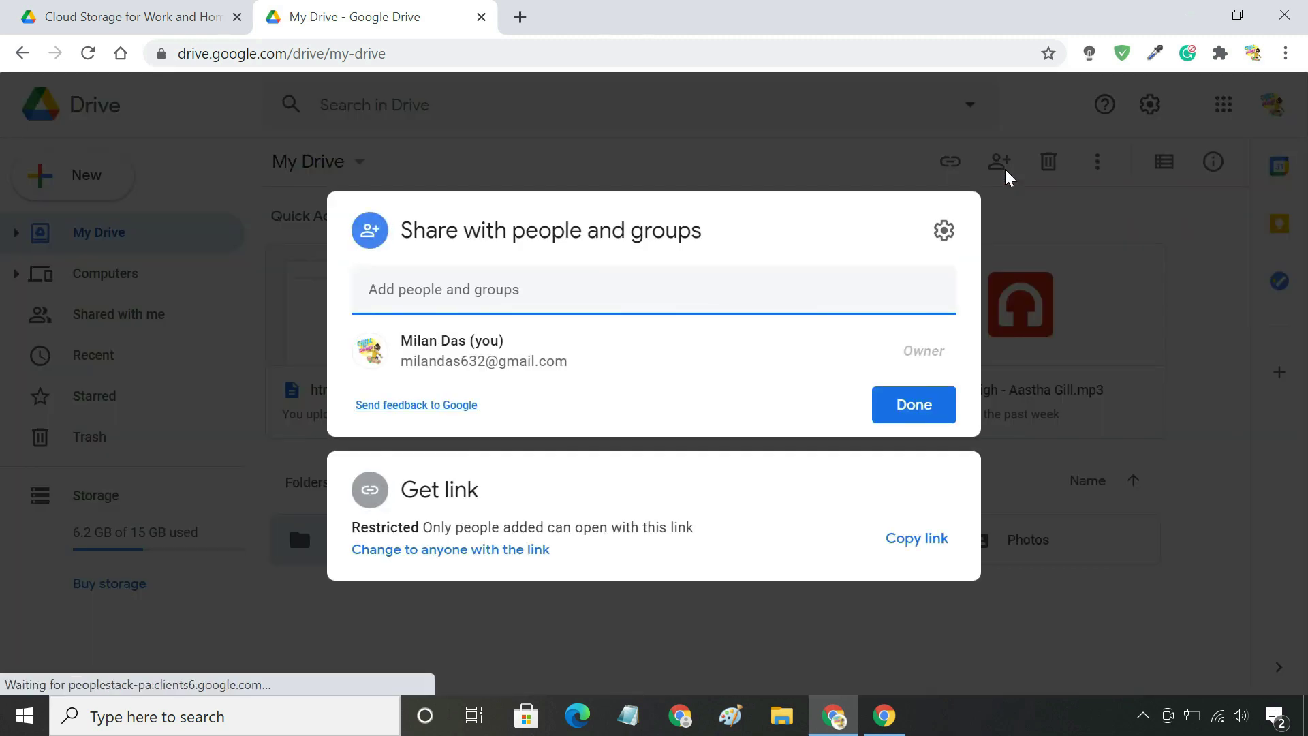
pyautogui.click(632, 292)
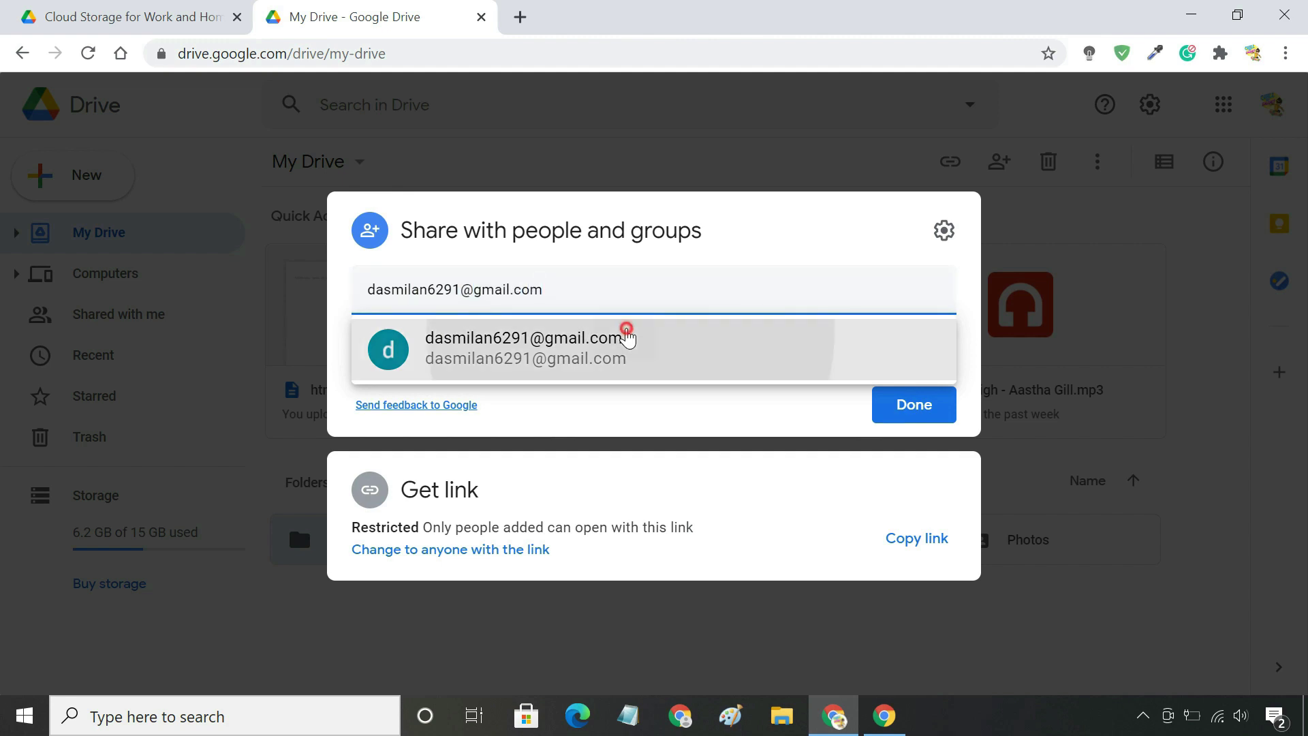
pyautogui.click(625, 346)
pyautogui.click(914, 274)
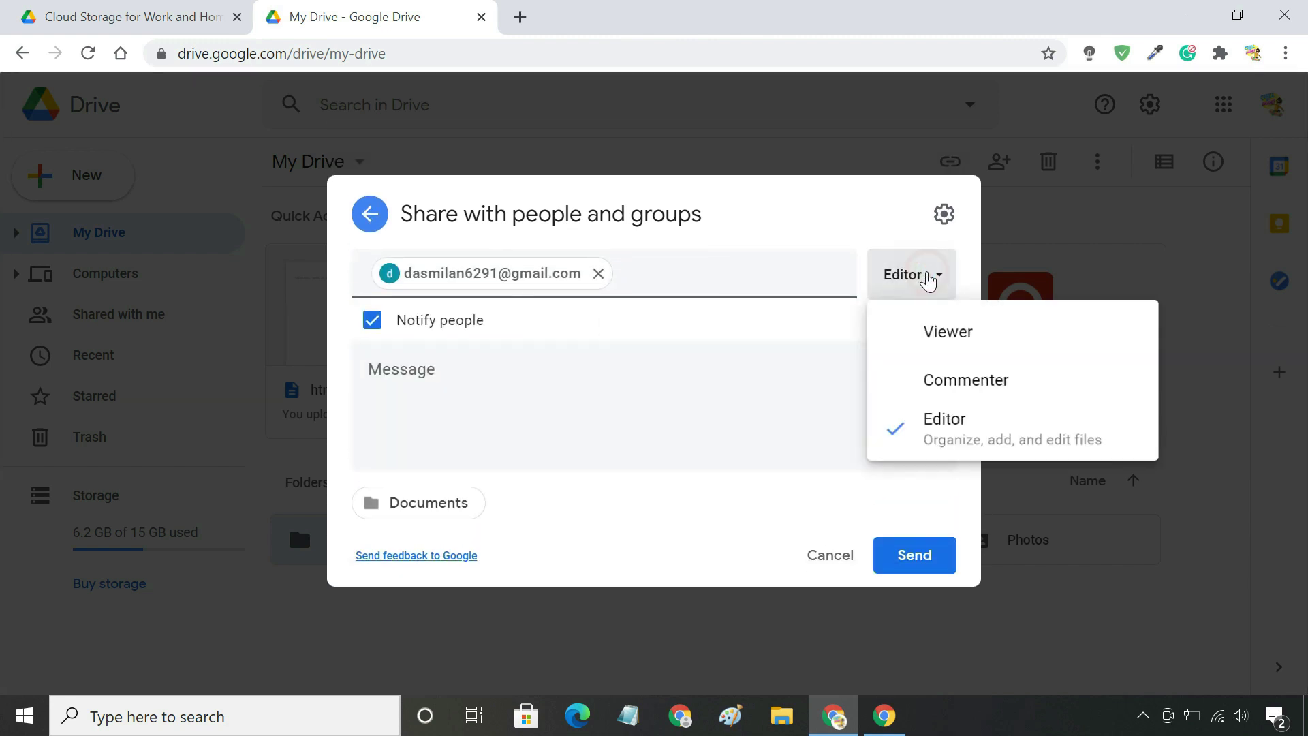
pyautogui.click(947, 429)
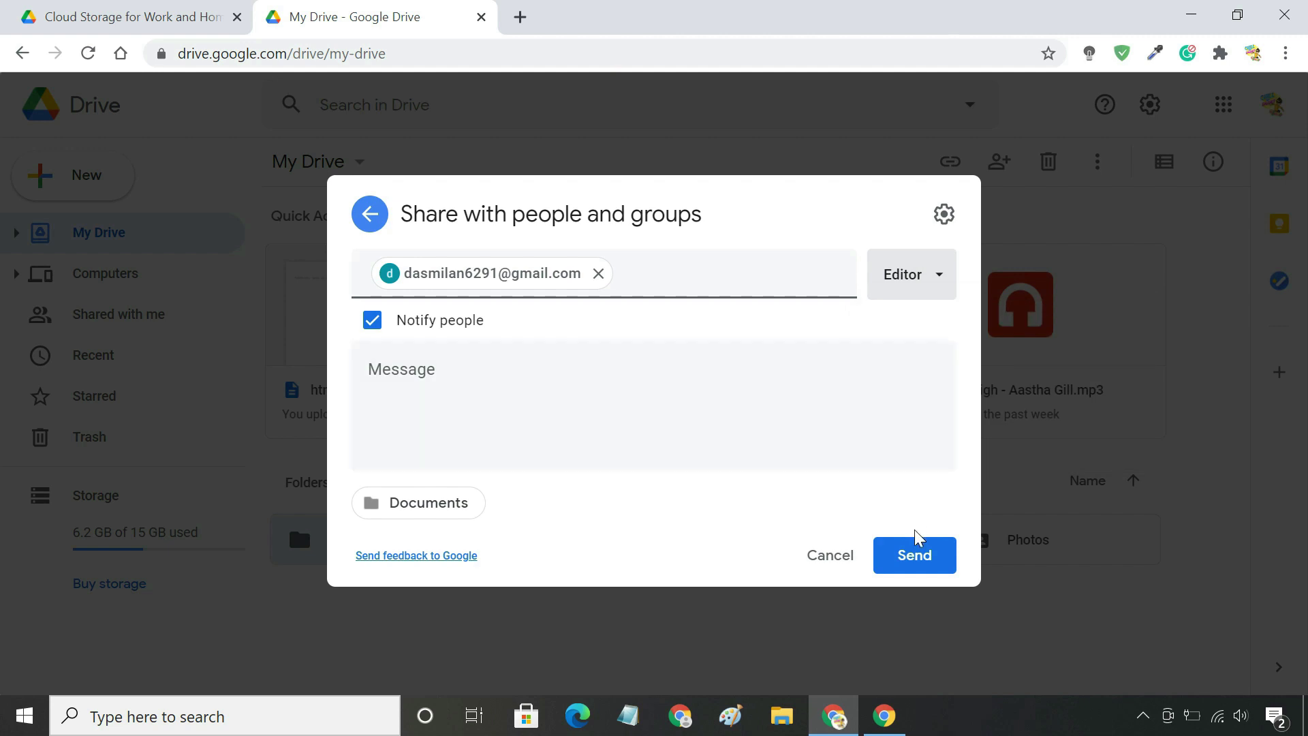
pyautogui.click(913, 555)
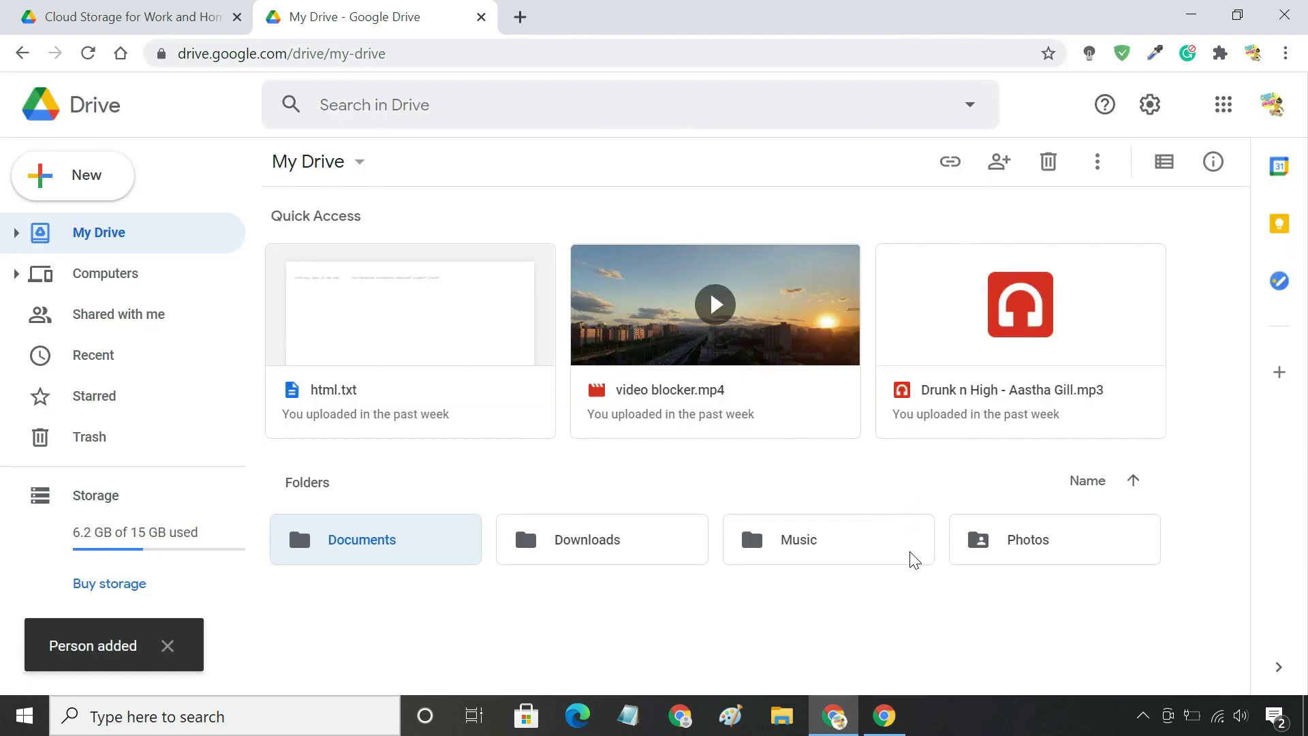
# In the second account's browser window, create a My Drive folder named 'Google Drive 1'
pyautogui.click(925, 654)
pyautogui.click(885, 716)
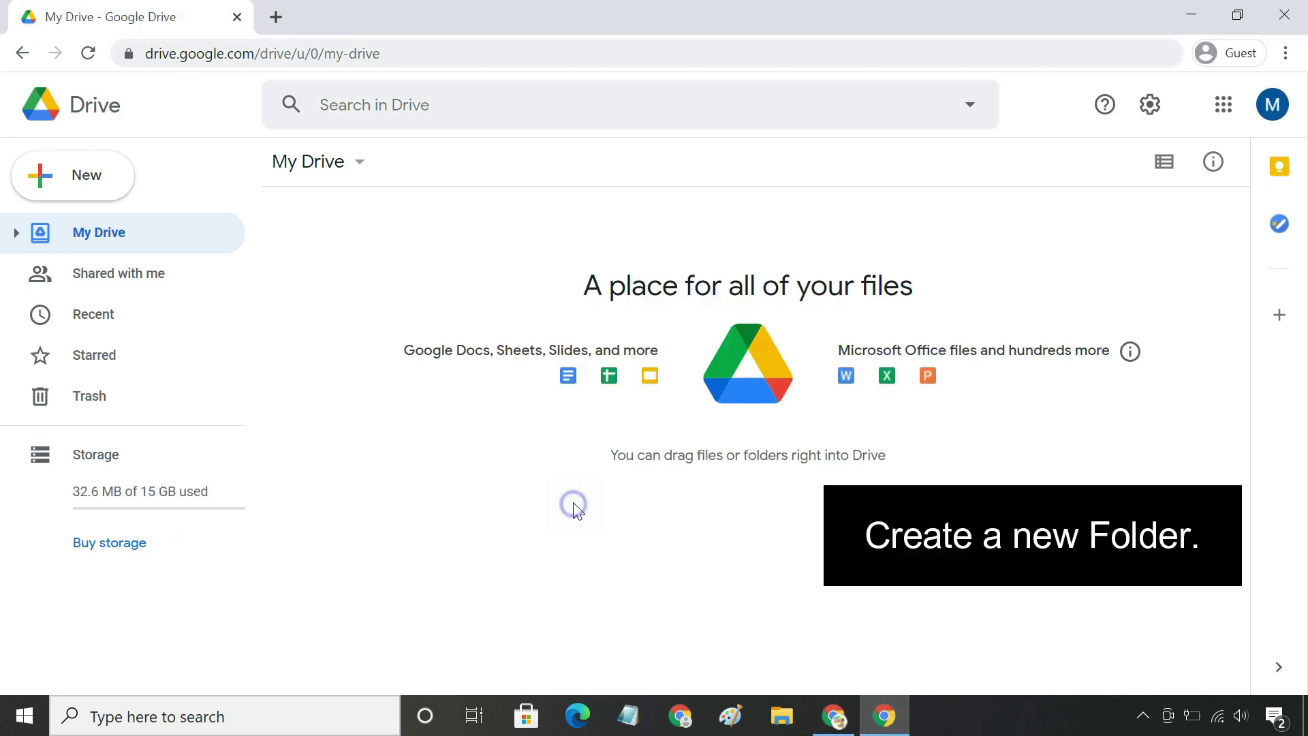
pyautogui.rightClick(573, 502)
pyautogui.click(673, 211)
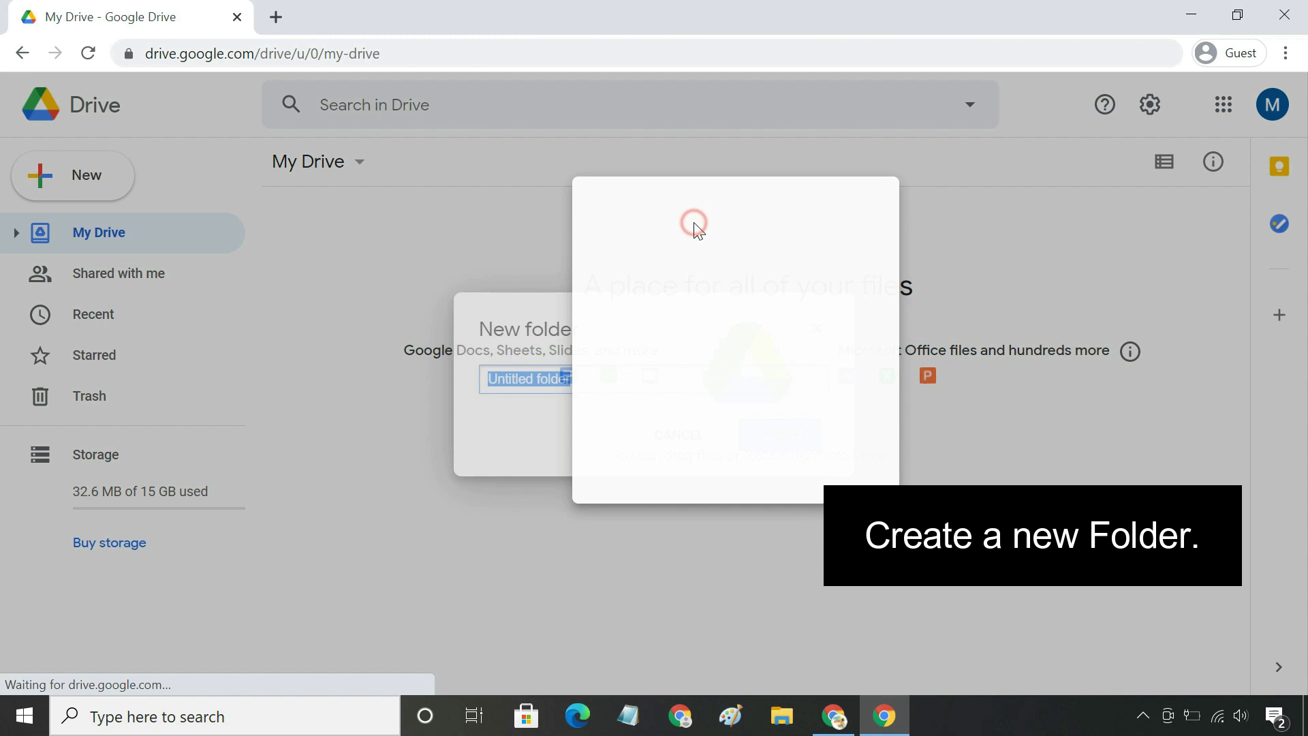
pyautogui.press('BackSpace')
pyautogui.write('Google Drive 1')
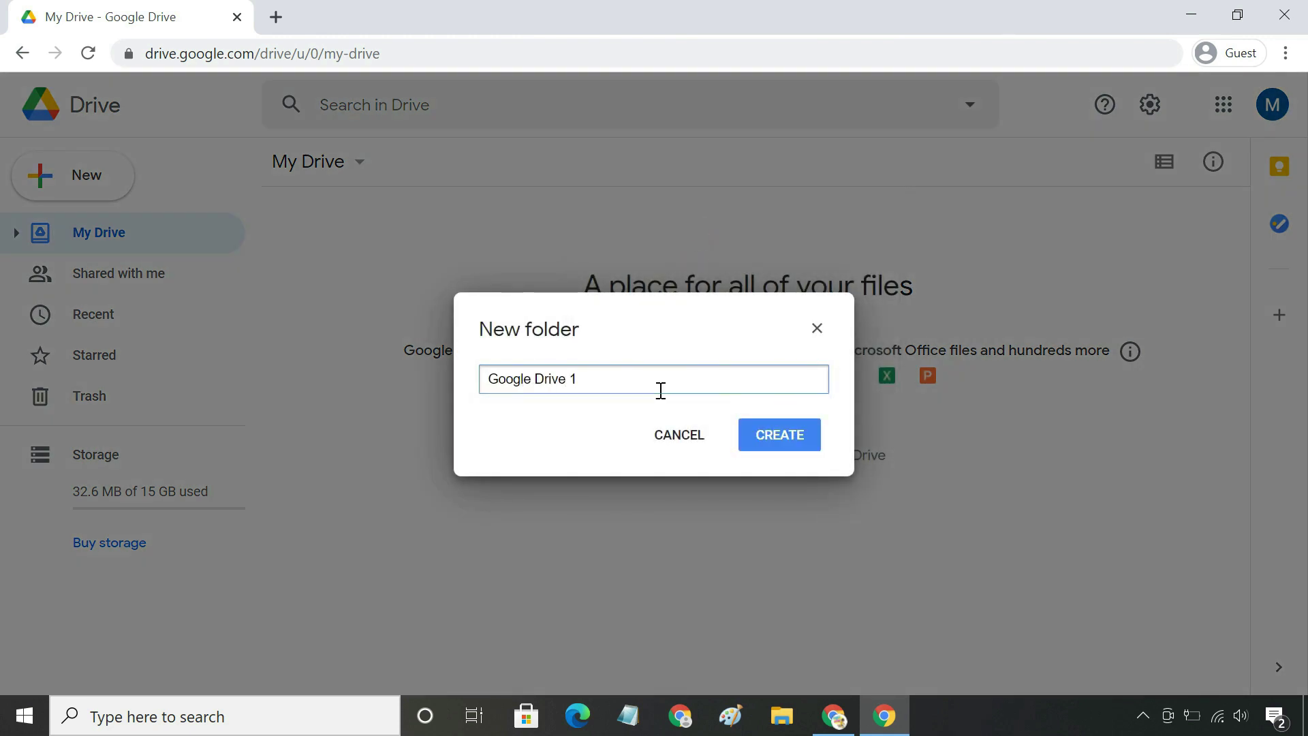
pyautogui.click(779, 434)
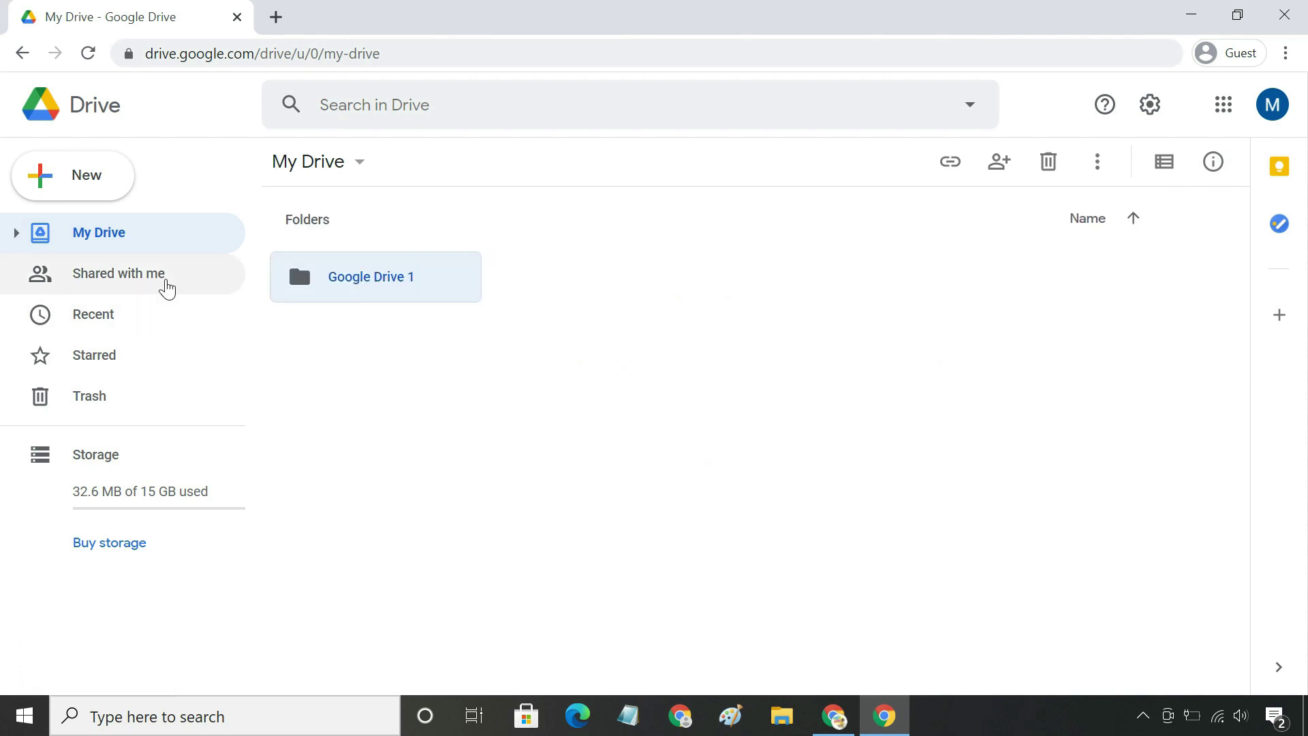
# Open the Documents folder from the second account's Shared with me list
pyautogui.click(166, 279)
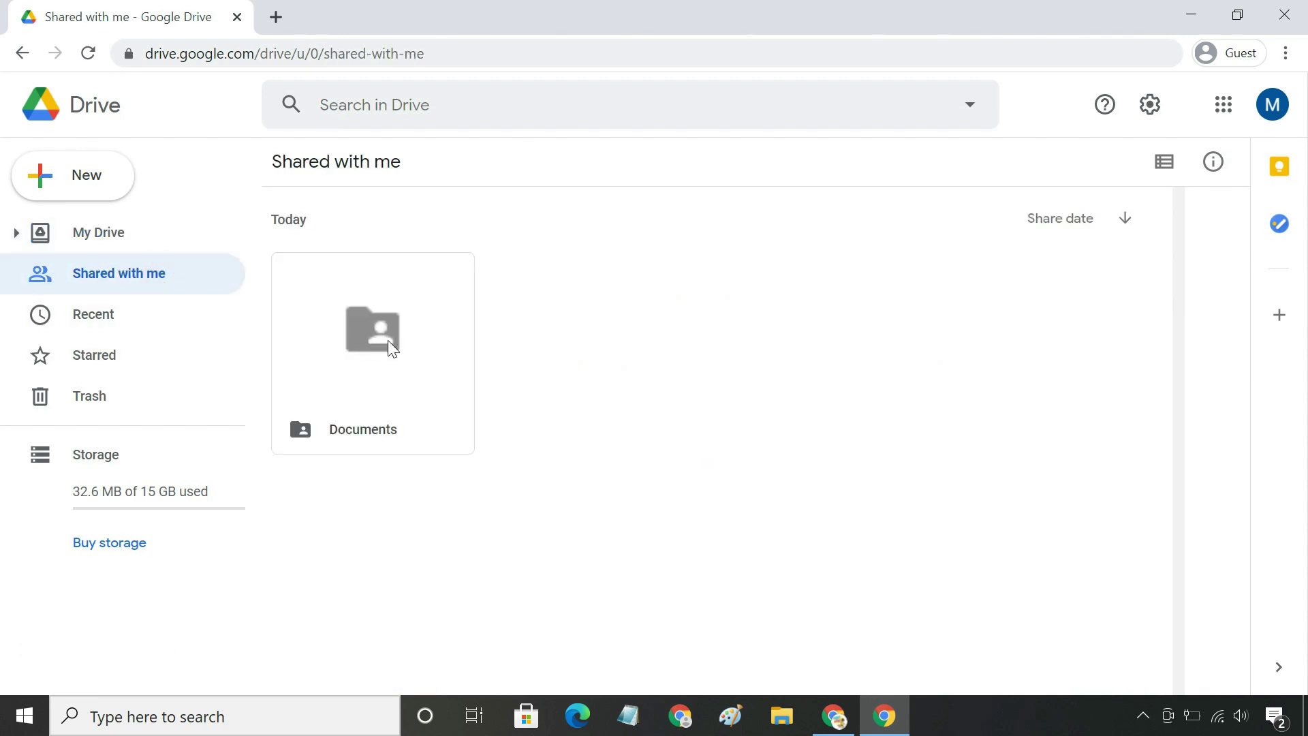
pyautogui.click(414, 353)
pyautogui.rightClick(412, 352)
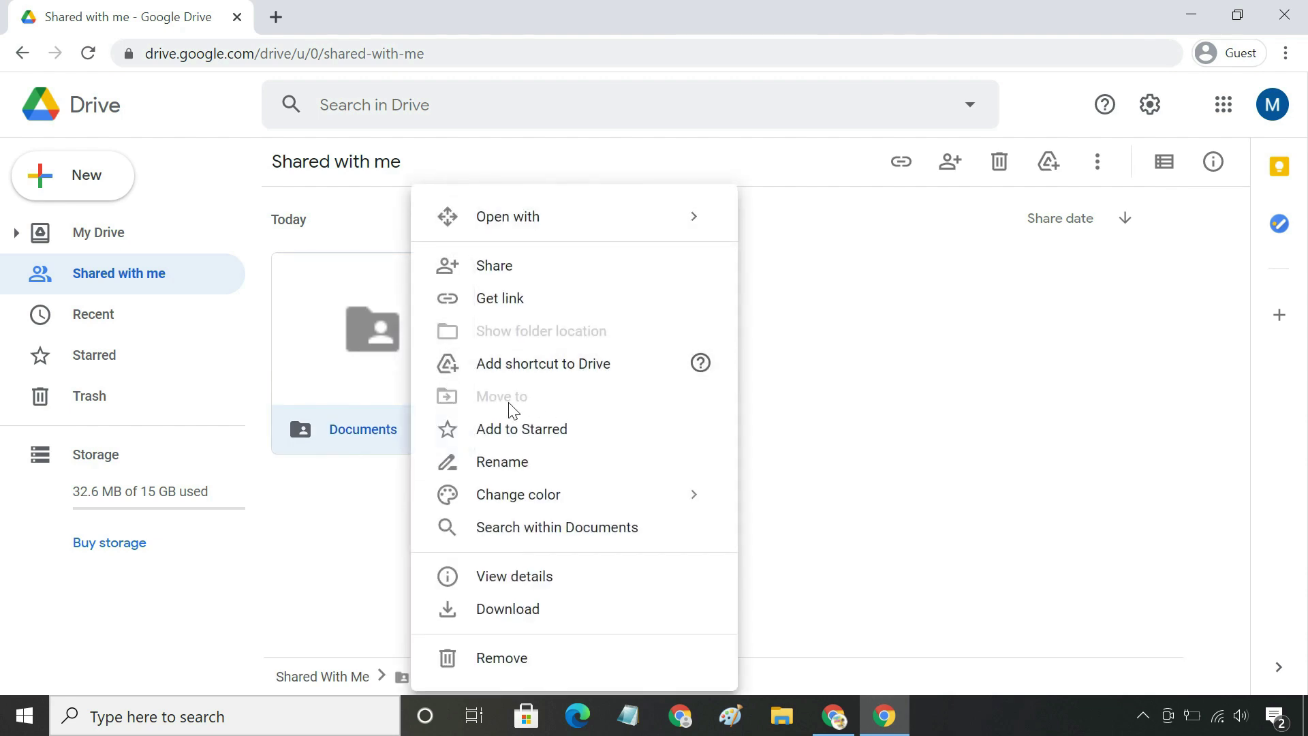
pyautogui.click(372, 365)
pyautogui.doubleClick(370, 371)
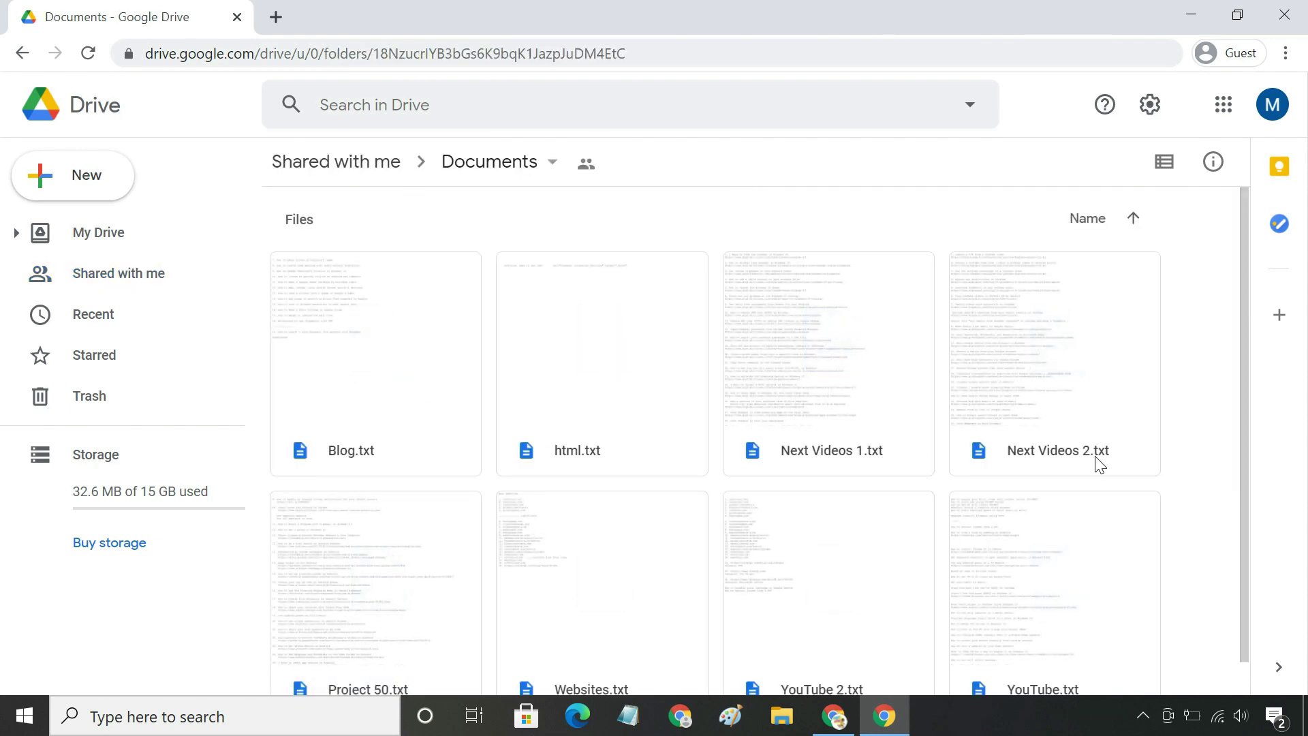
pyautogui.scroll(-1, 1100, 464)
pyautogui.scroll(1, 1100, 467)
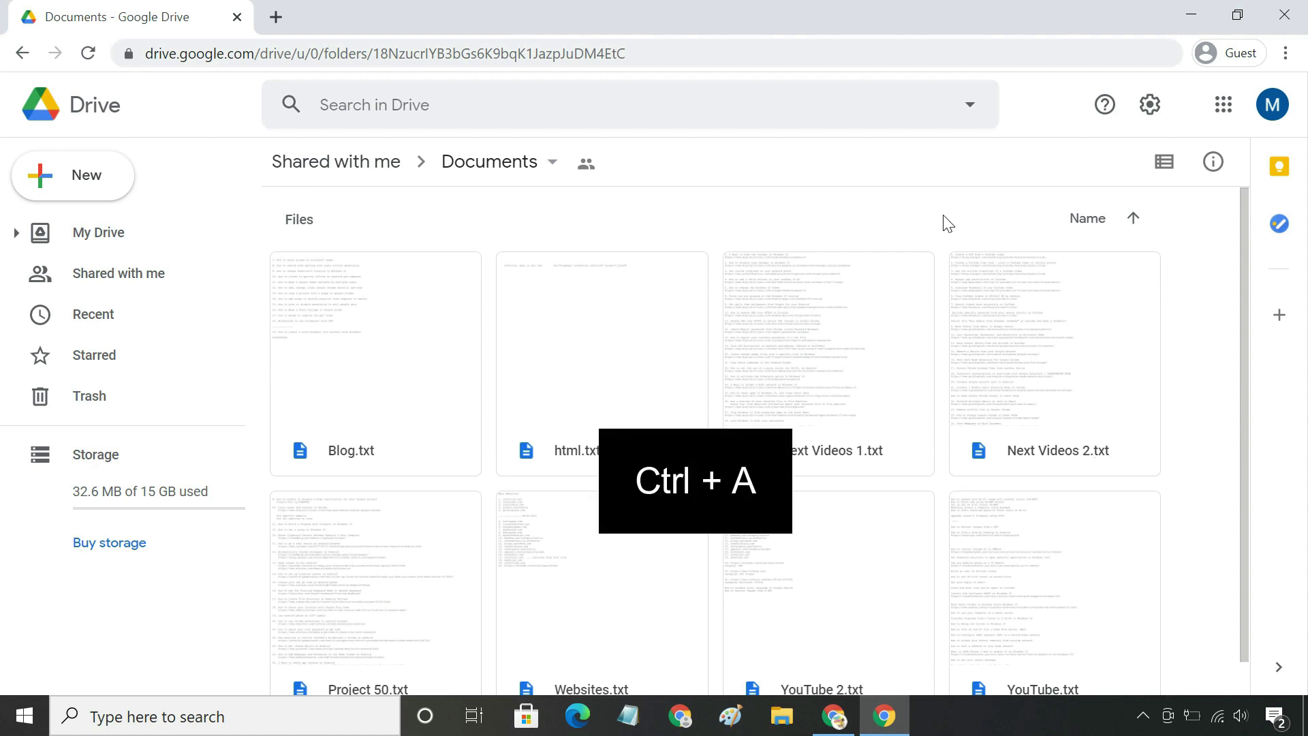
# Move all eight Documents files into My Drive's Google Drive 1 folder, confirming the access change
pyautogui.hotkey('ctrl', 'a')
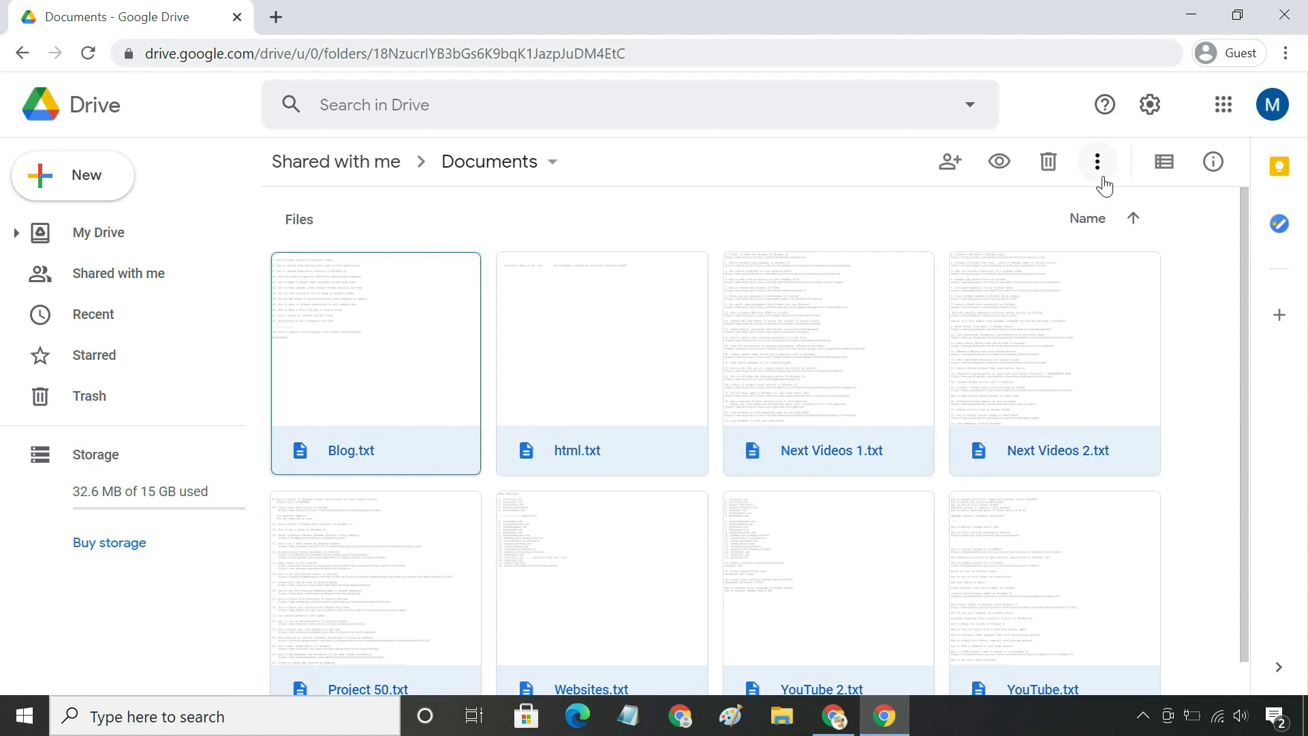
pyautogui.click(1098, 162)
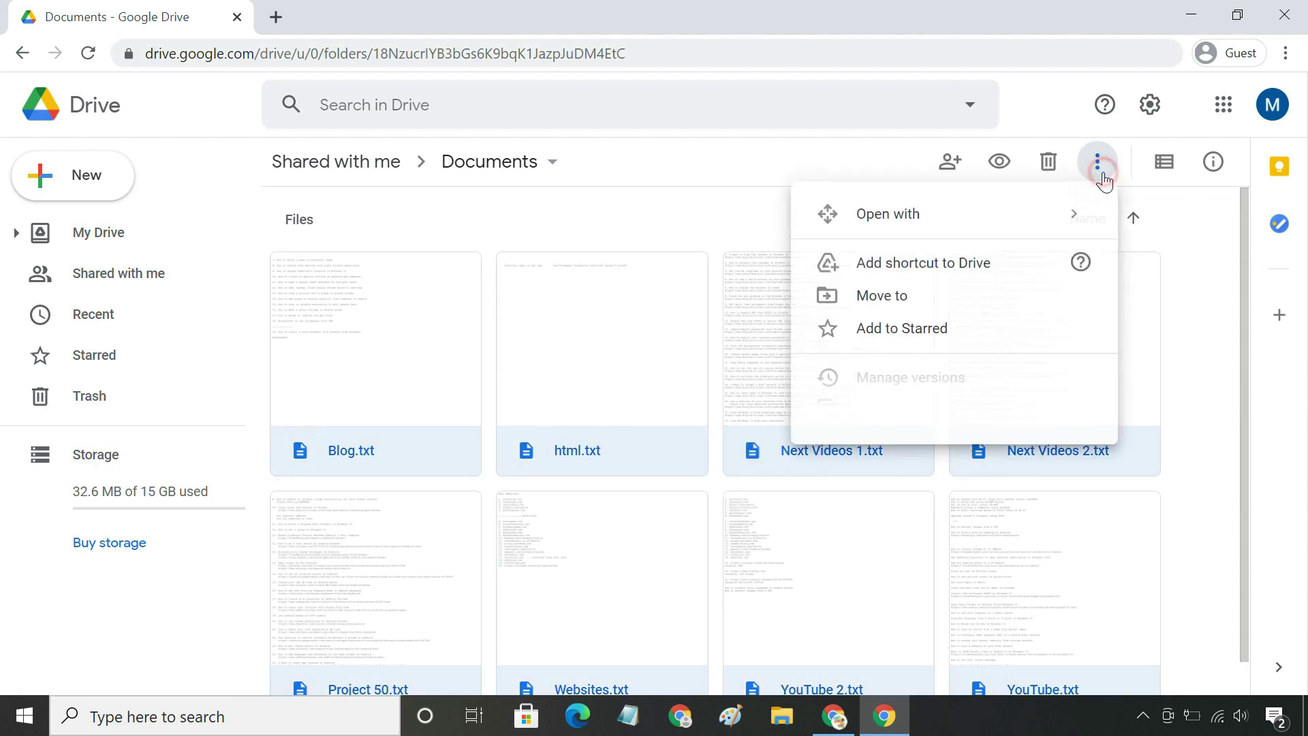
pyautogui.click(900, 296)
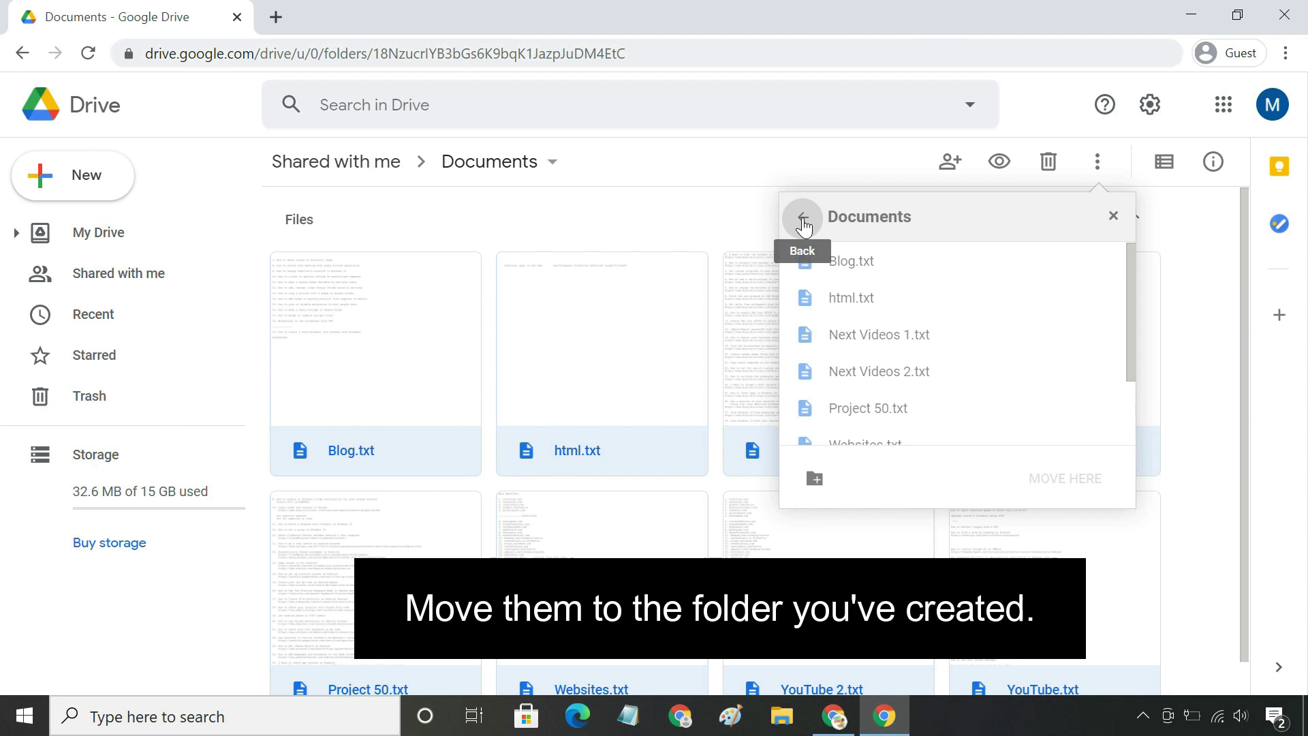
pyautogui.click(803, 217)
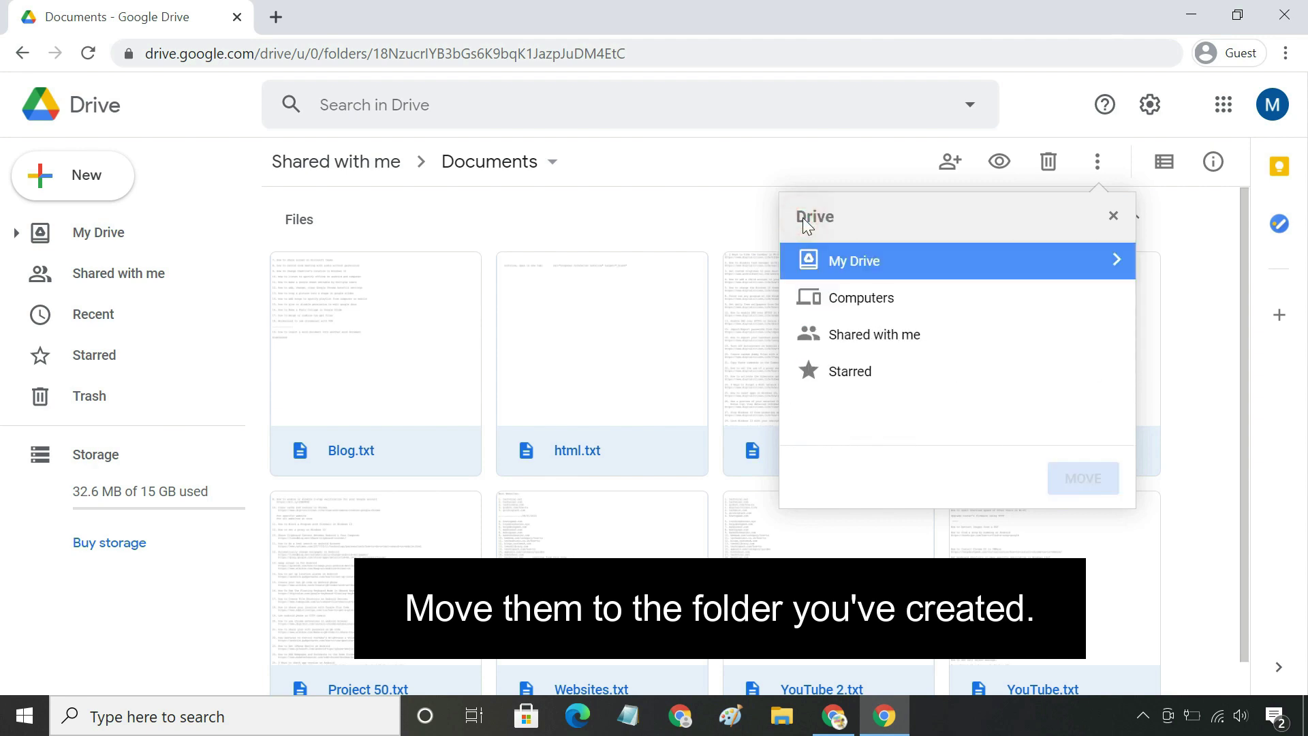
pyautogui.click(1116, 260)
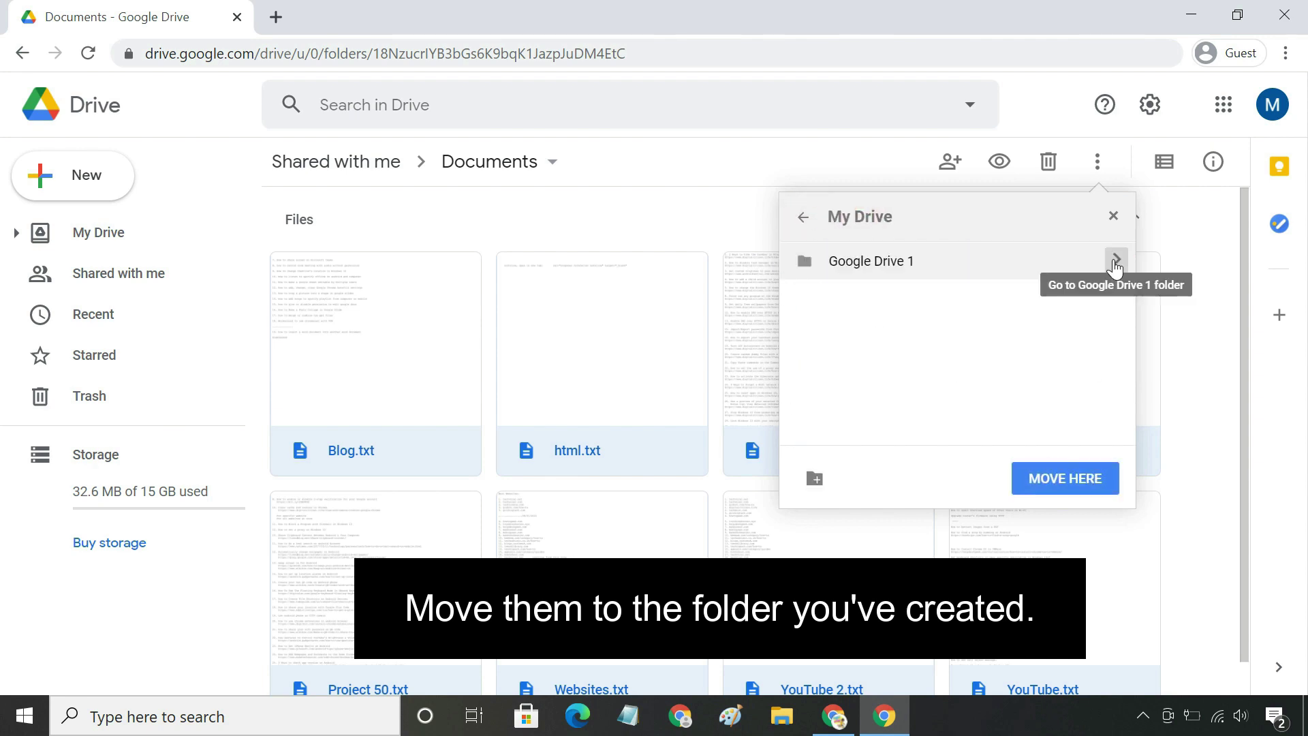
pyautogui.click(888, 265)
pyautogui.click(1083, 479)
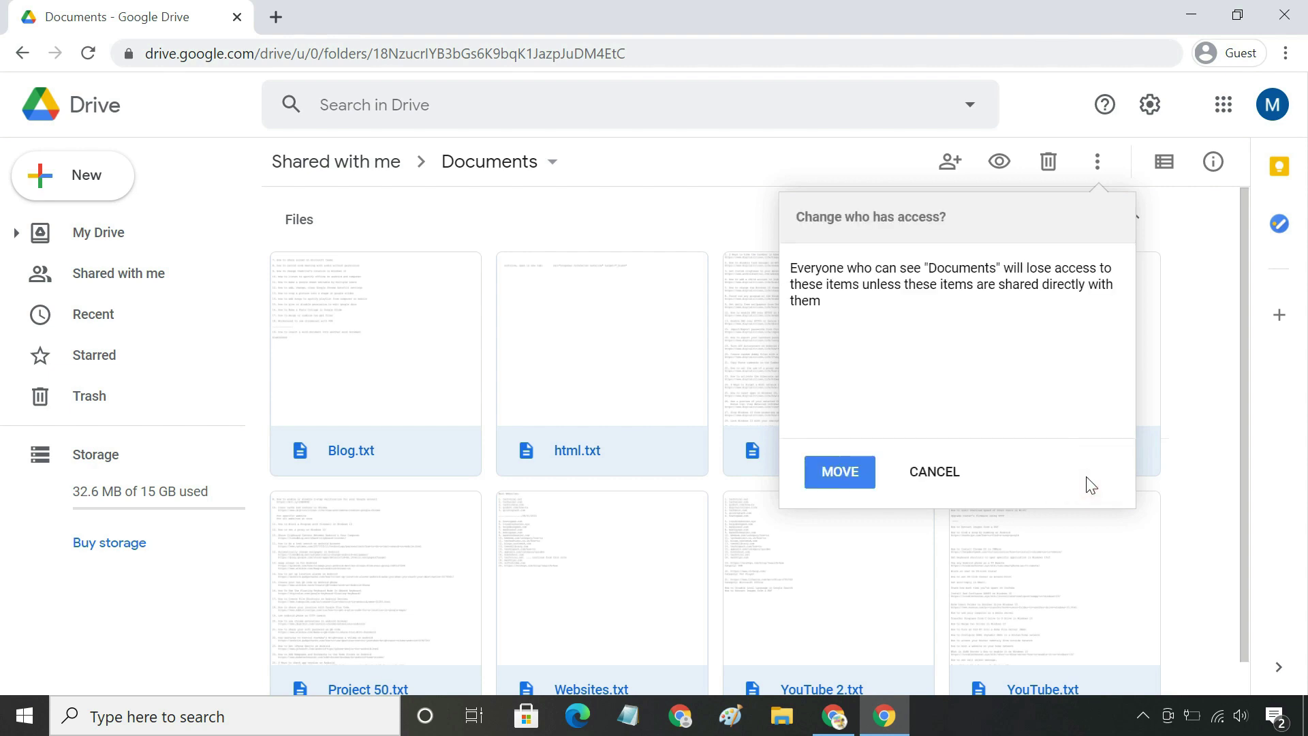
pyautogui.click(839, 471)
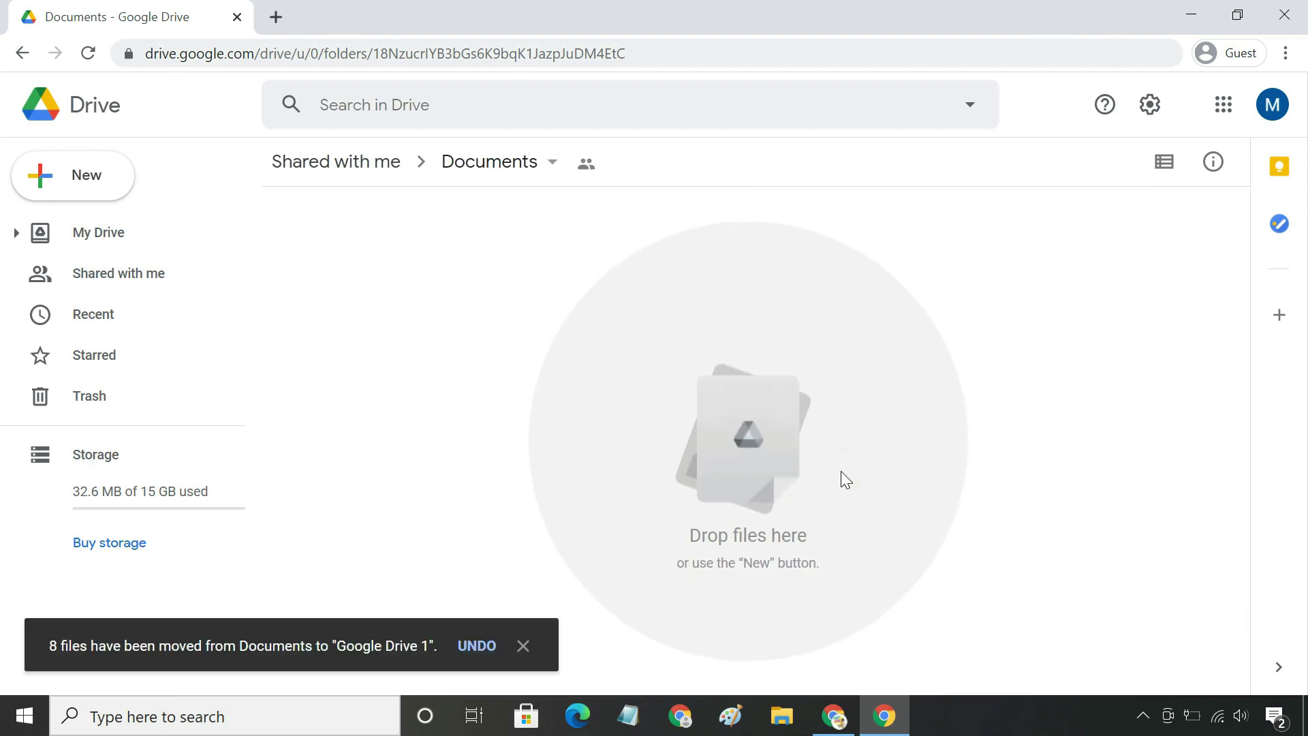
pyautogui.click(523, 646)
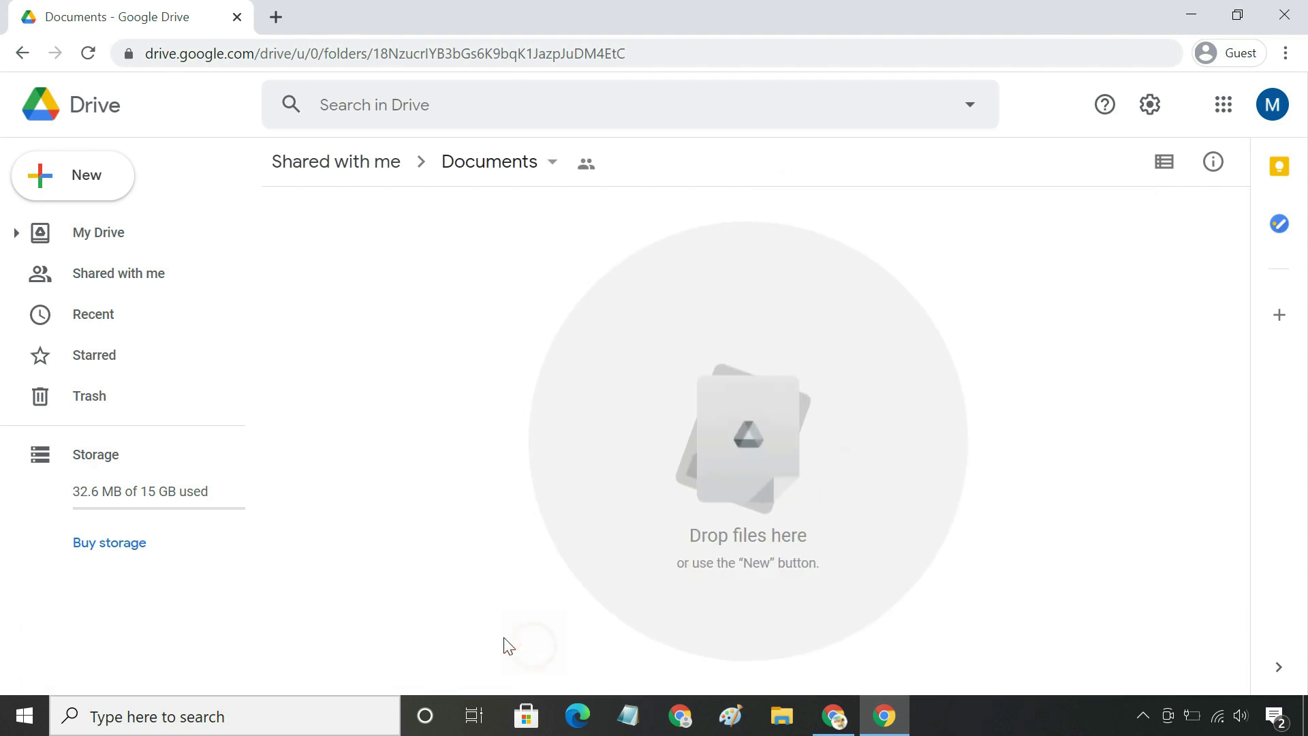
# Check the files inside Google Drive 1, then return to My Drive
pyautogui.click(157, 239)
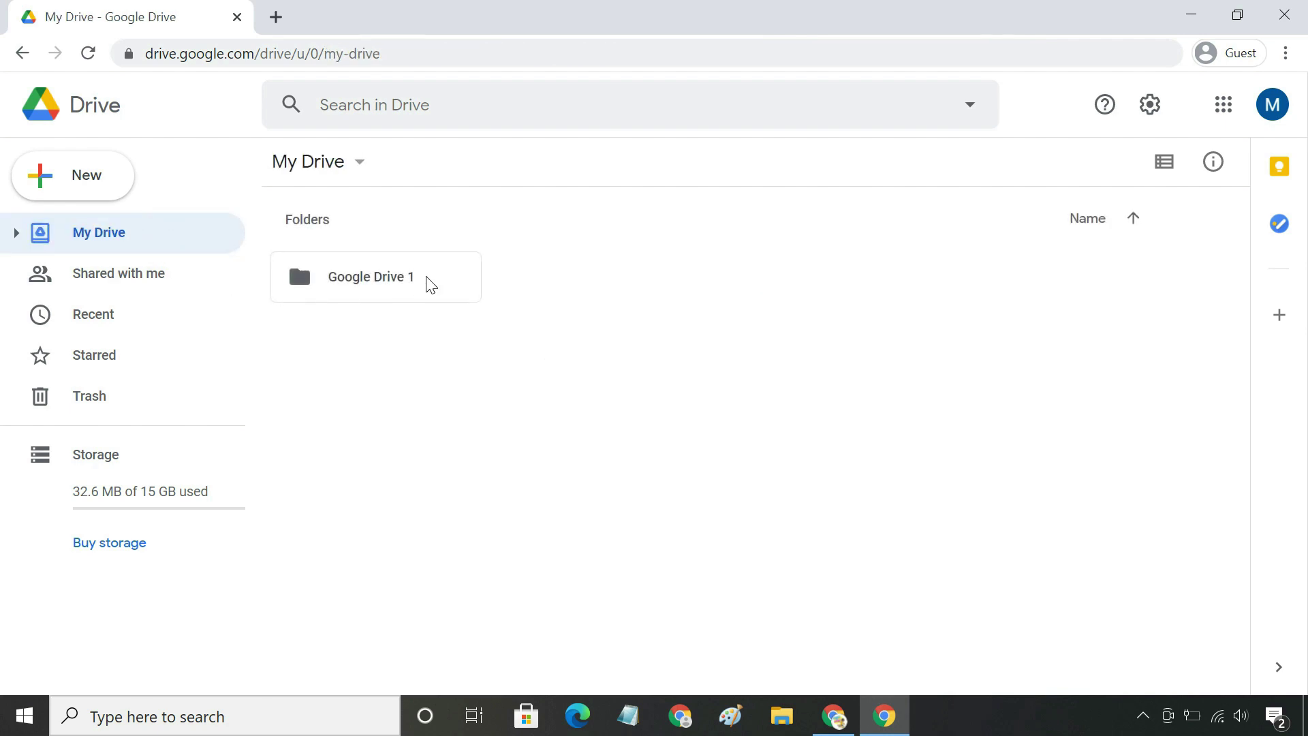
pyautogui.doubleClick(428, 277)
pyautogui.scroll(-1, 989, 491)
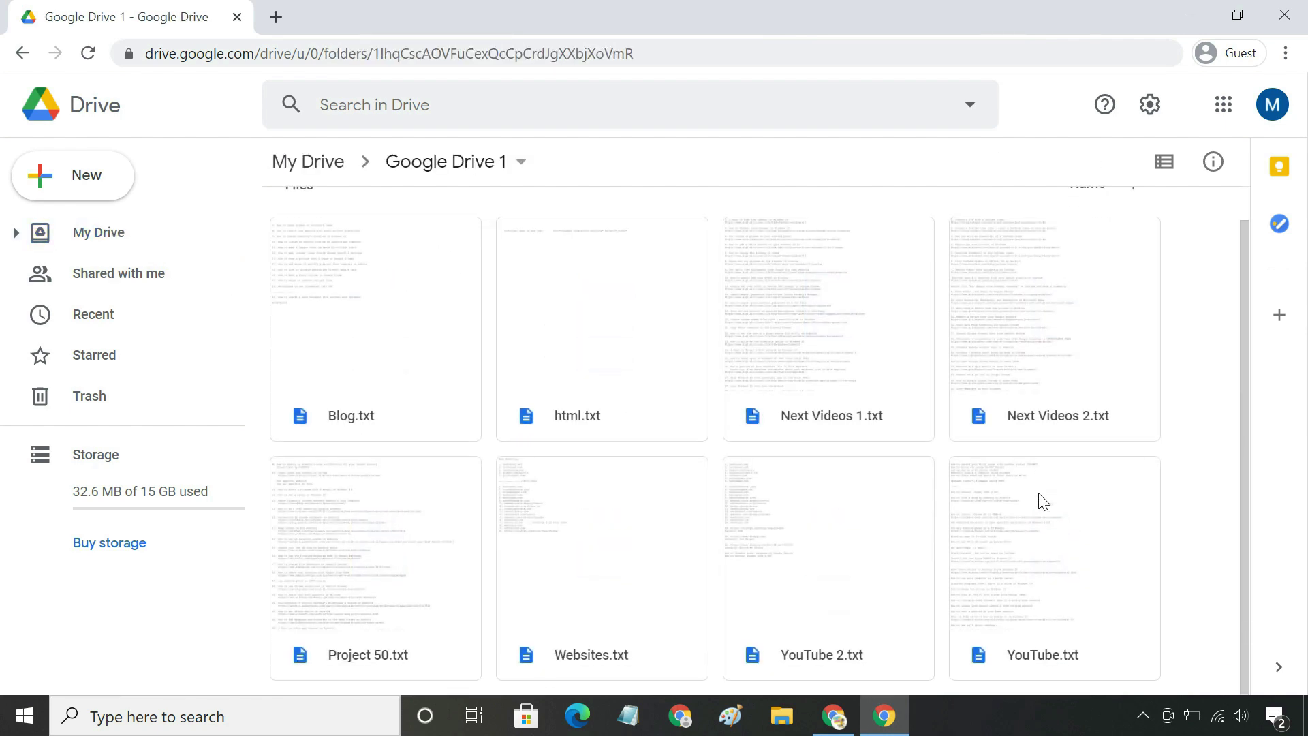
pyautogui.scroll(1, 1008, 491)
pyautogui.click(152, 225)
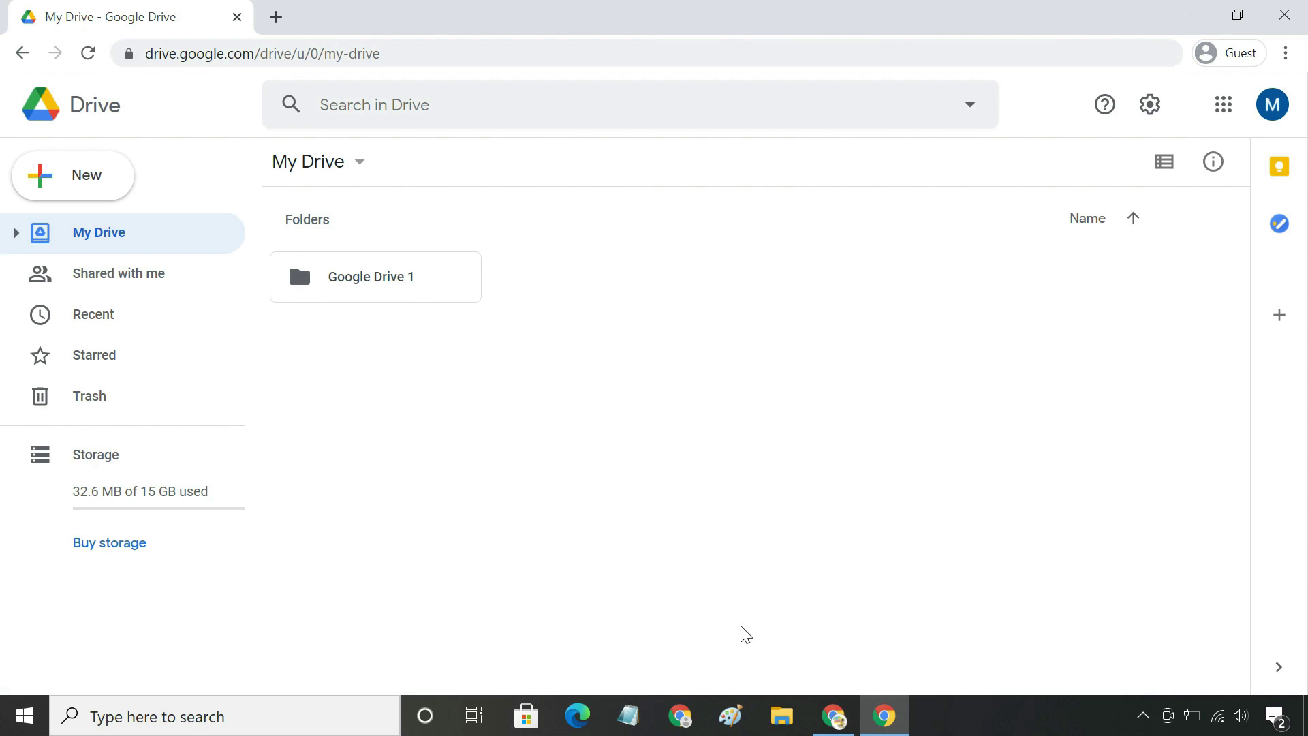
# Remove the emptied Documents folder to trash in the first account's Drive
pyautogui.click(834, 717)
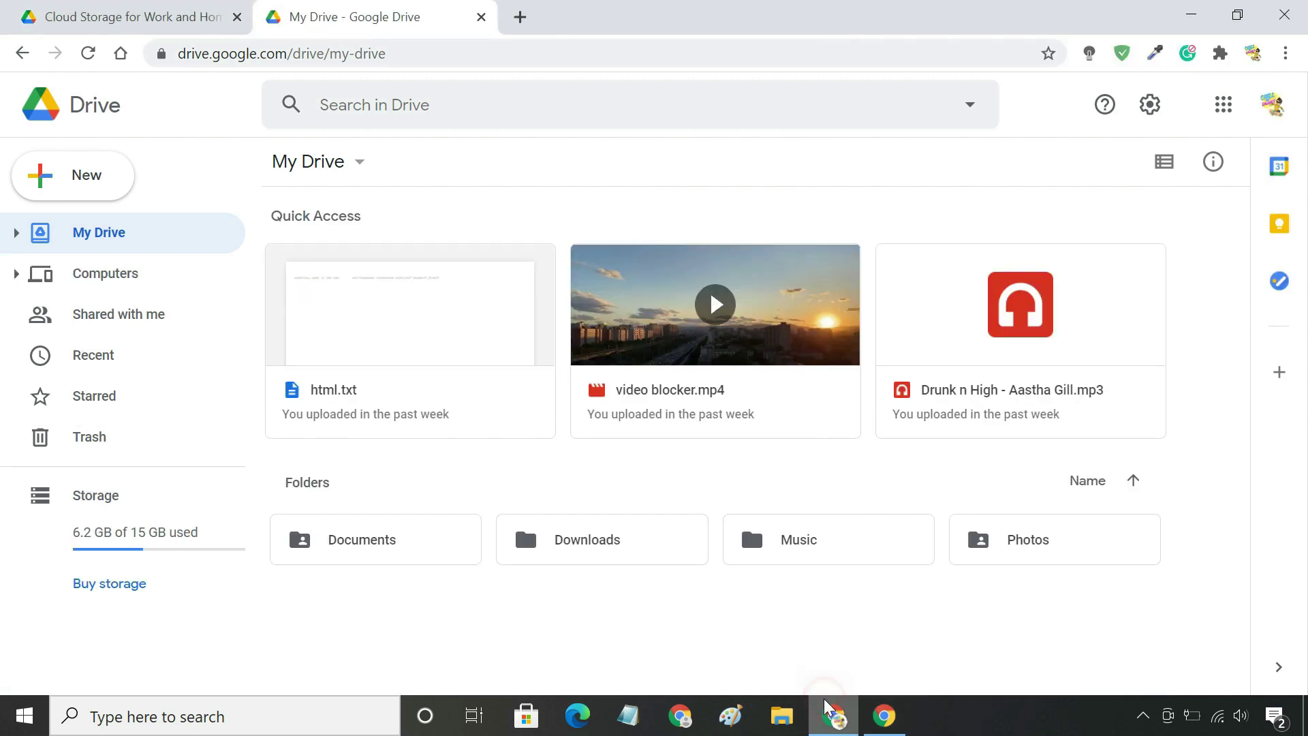
pyautogui.rightClick(422, 540)
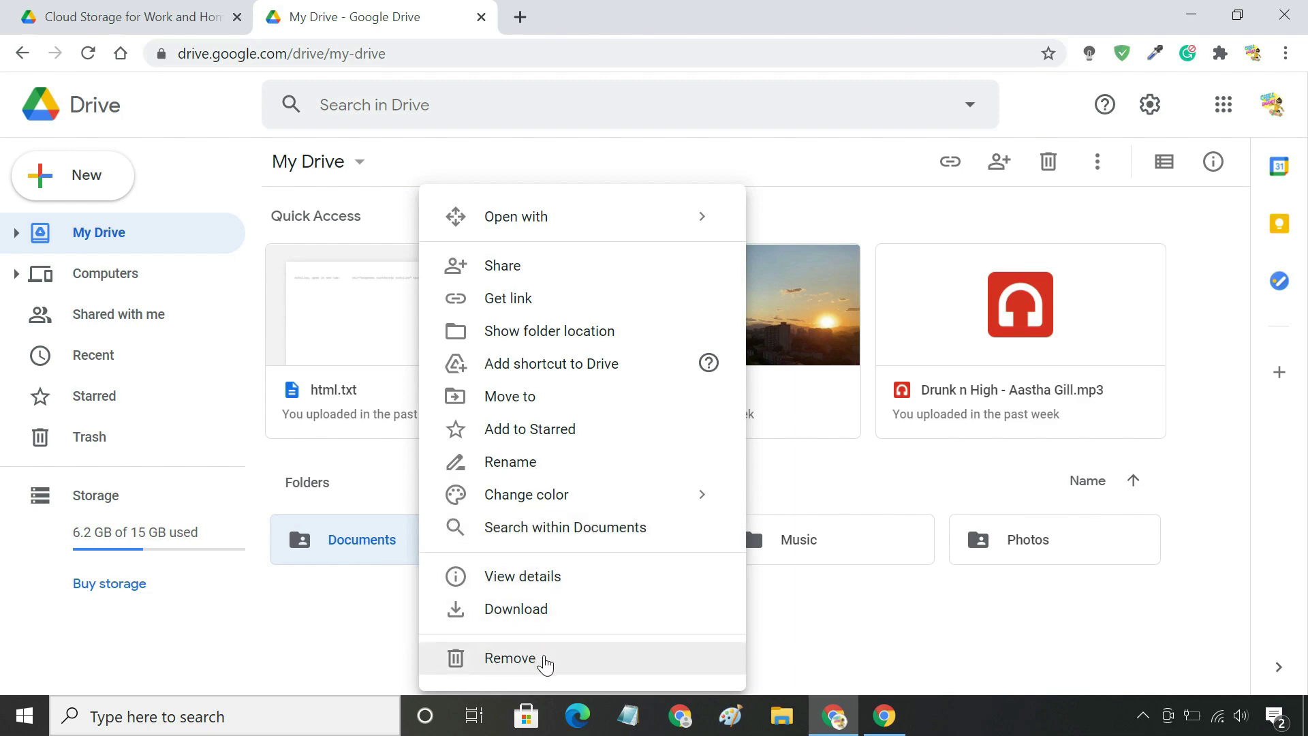
pyautogui.click(542, 659)
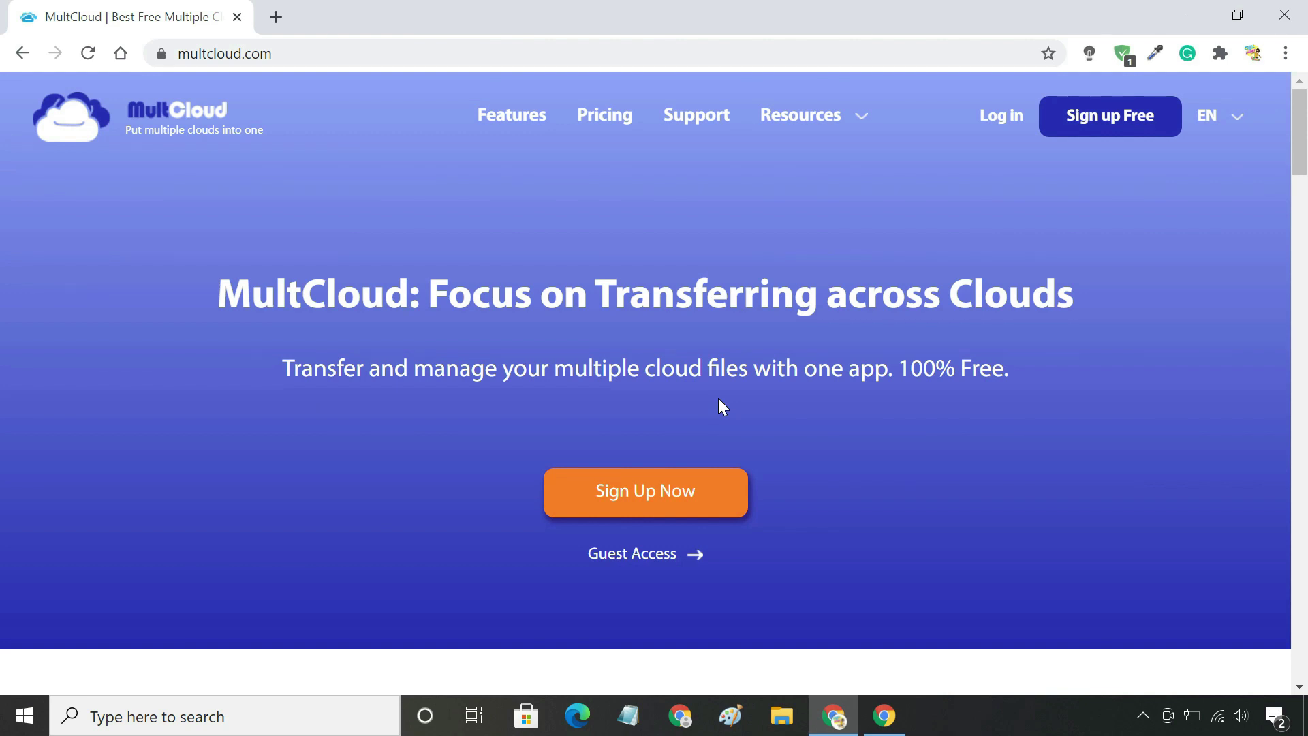
# Log in to MultCloud with the saved email address and password
pyautogui.click(1091, 125)
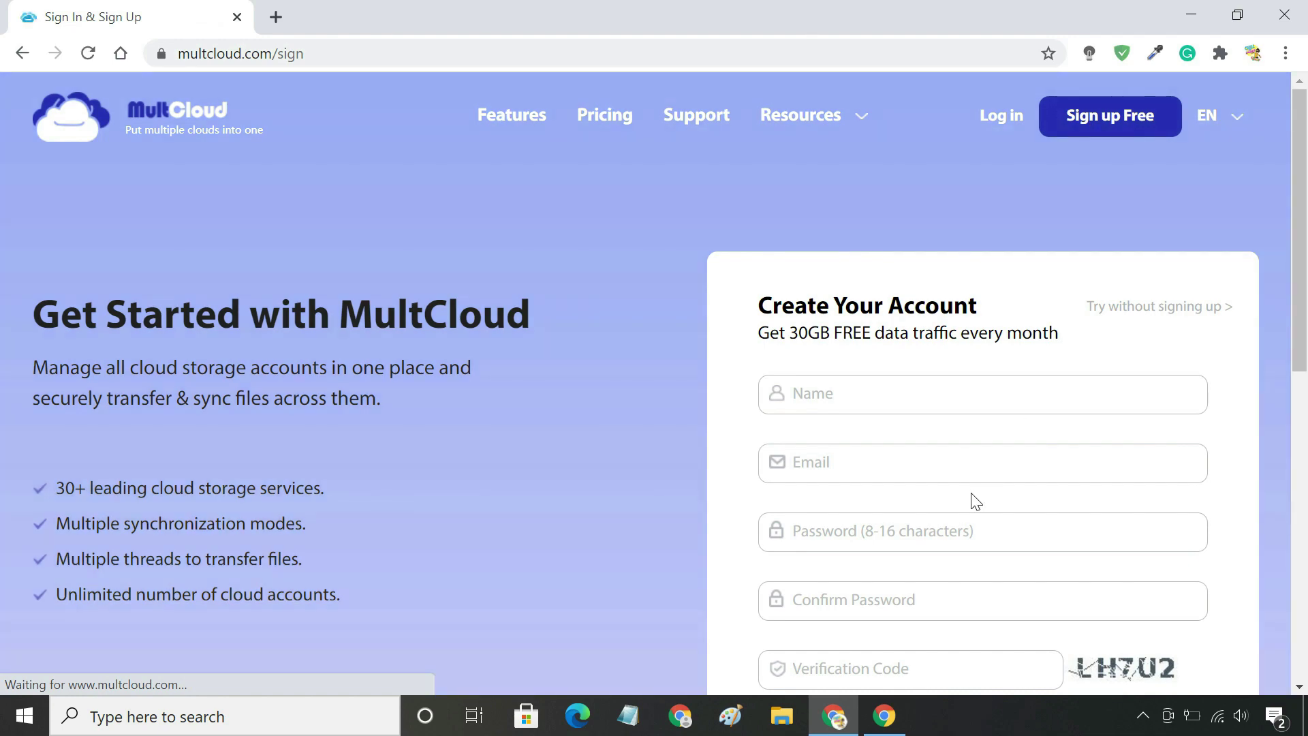
pyautogui.scroll(-2, 976, 500)
pyautogui.scroll(2, 977, 502)
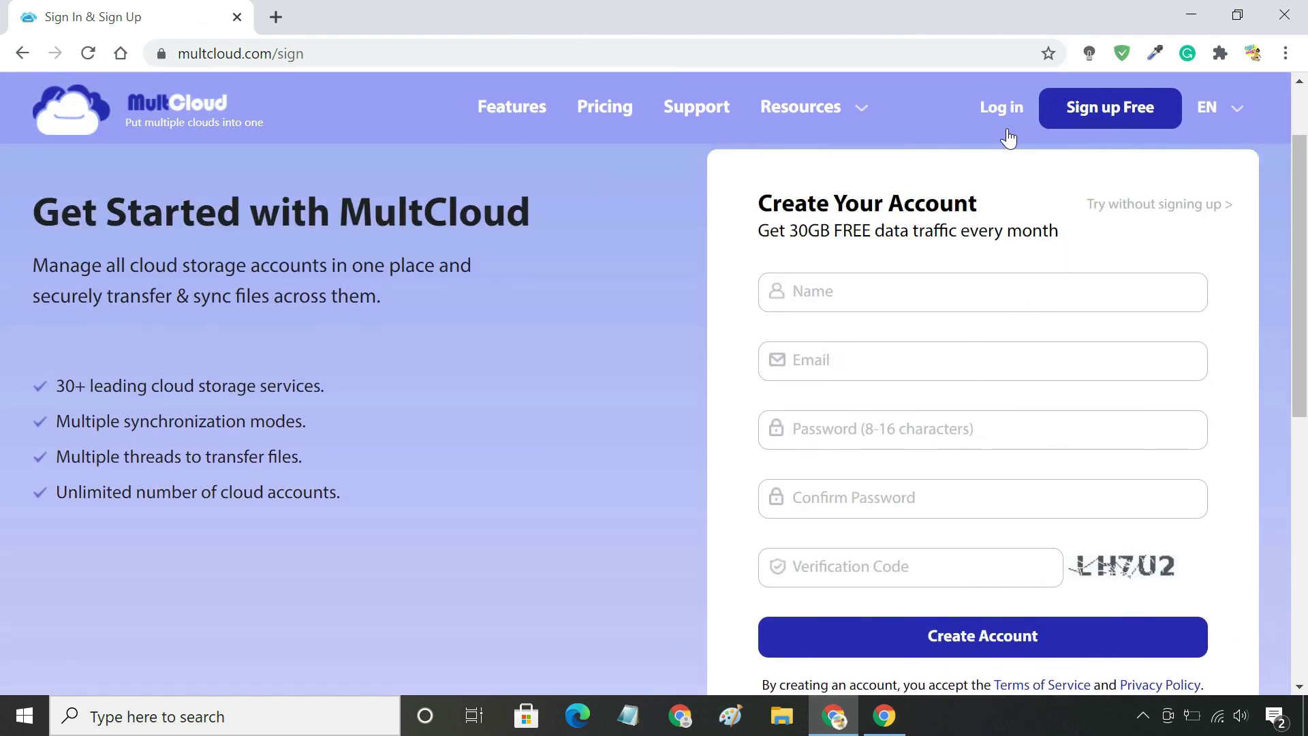
pyautogui.click(1001, 106)
pyautogui.click(567, 295)
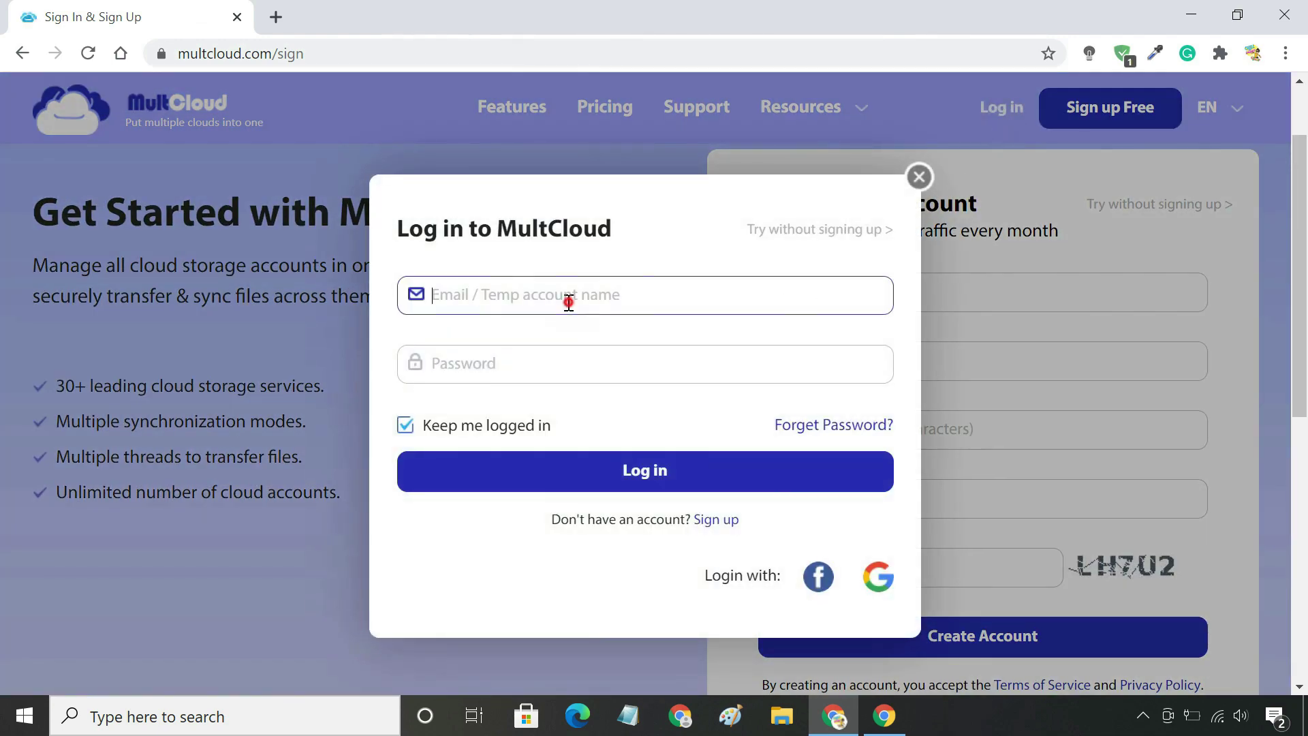
pyautogui.click(504, 380)
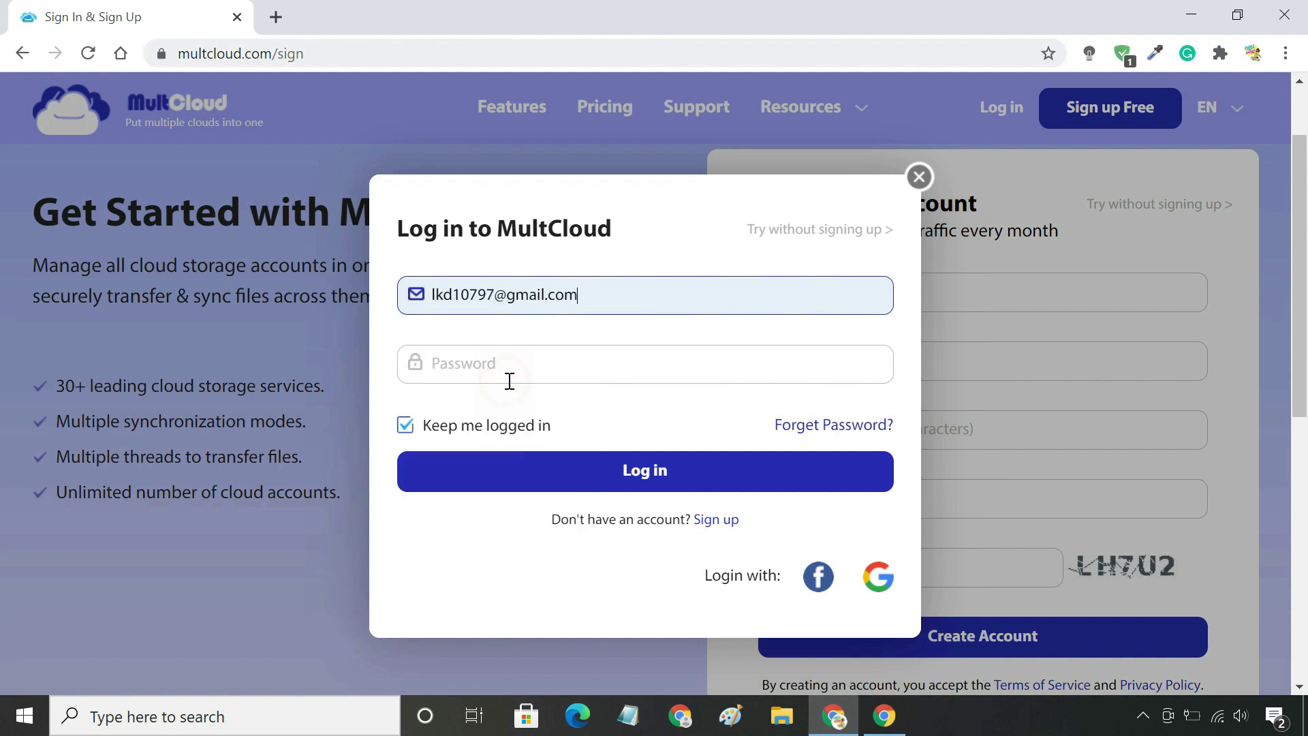
pyautogui.write('a')
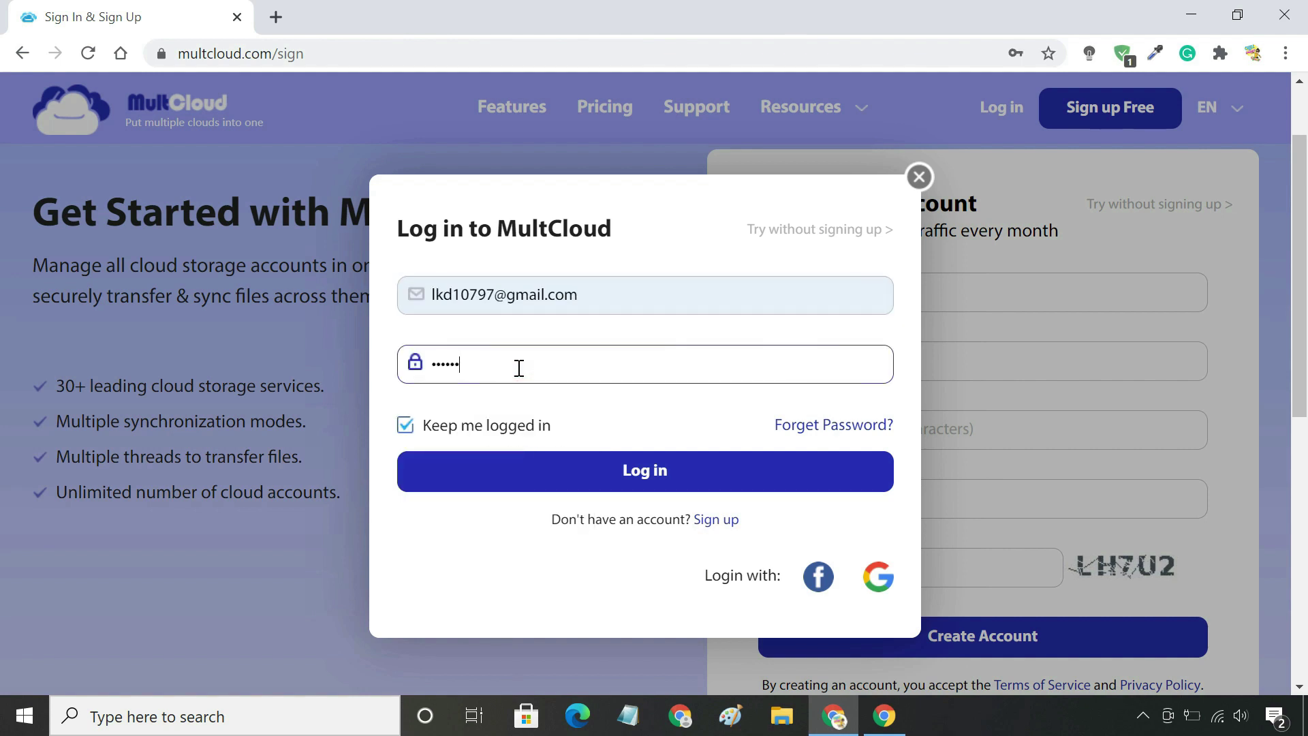
pyautogui.click(635, 476)
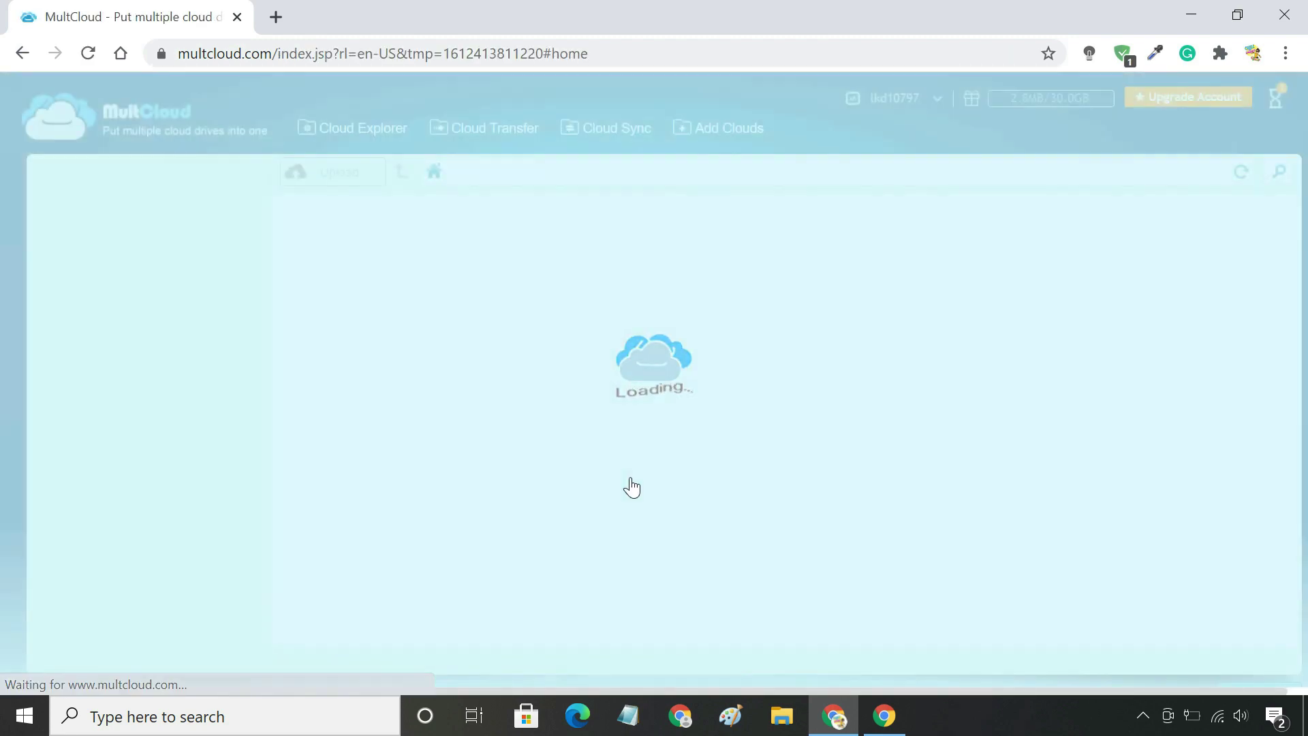
# Pick the Google Drive tile on MultCloud's Add Clouds page
pyautogui.click(728, 127)
pyautogui.click(419, 298)
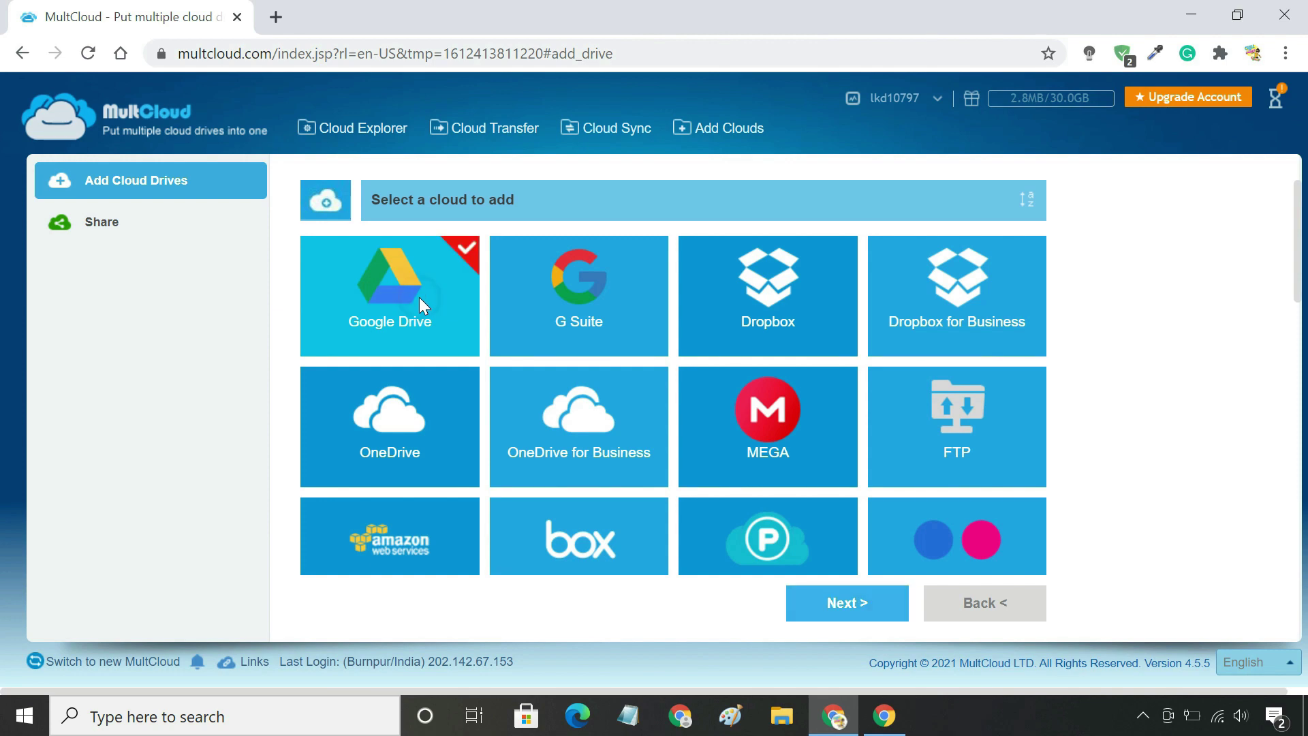
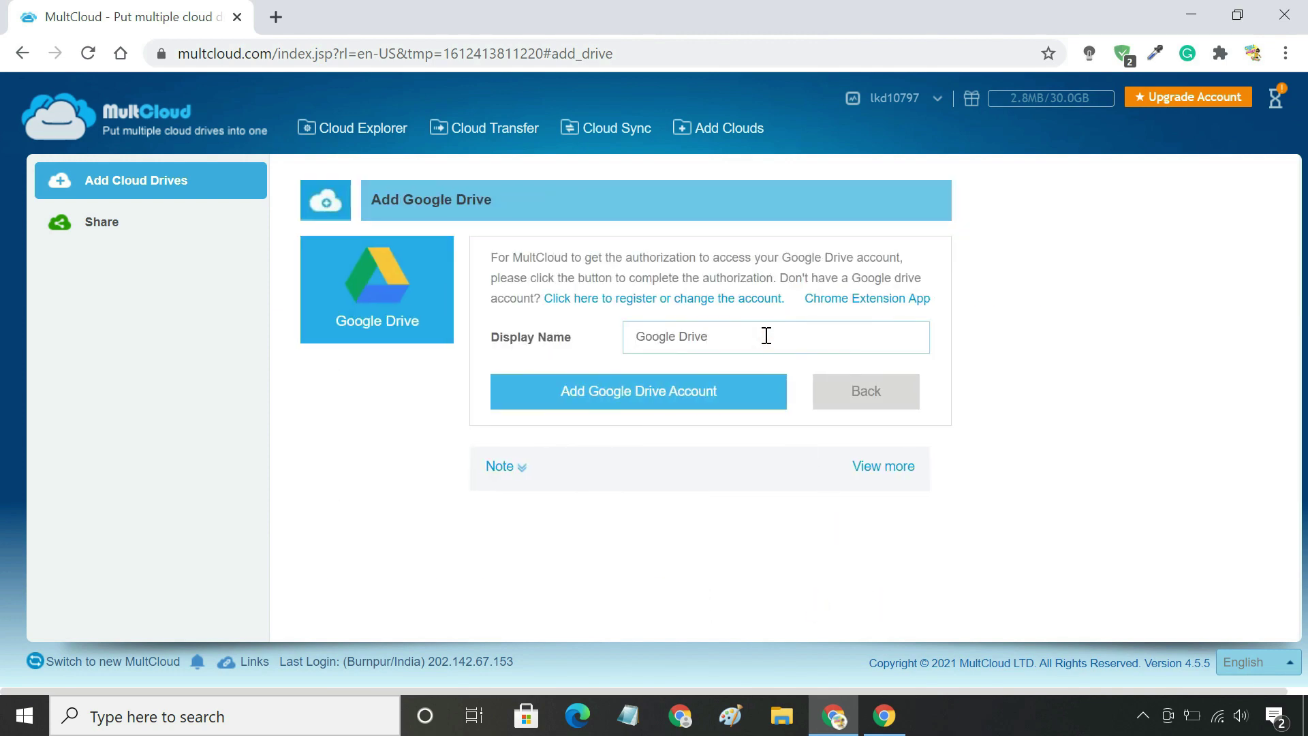
# Authorize MultCloud to access the chosen Google account, linking it as Google Drive 1
pyautogui.click(635, 393)
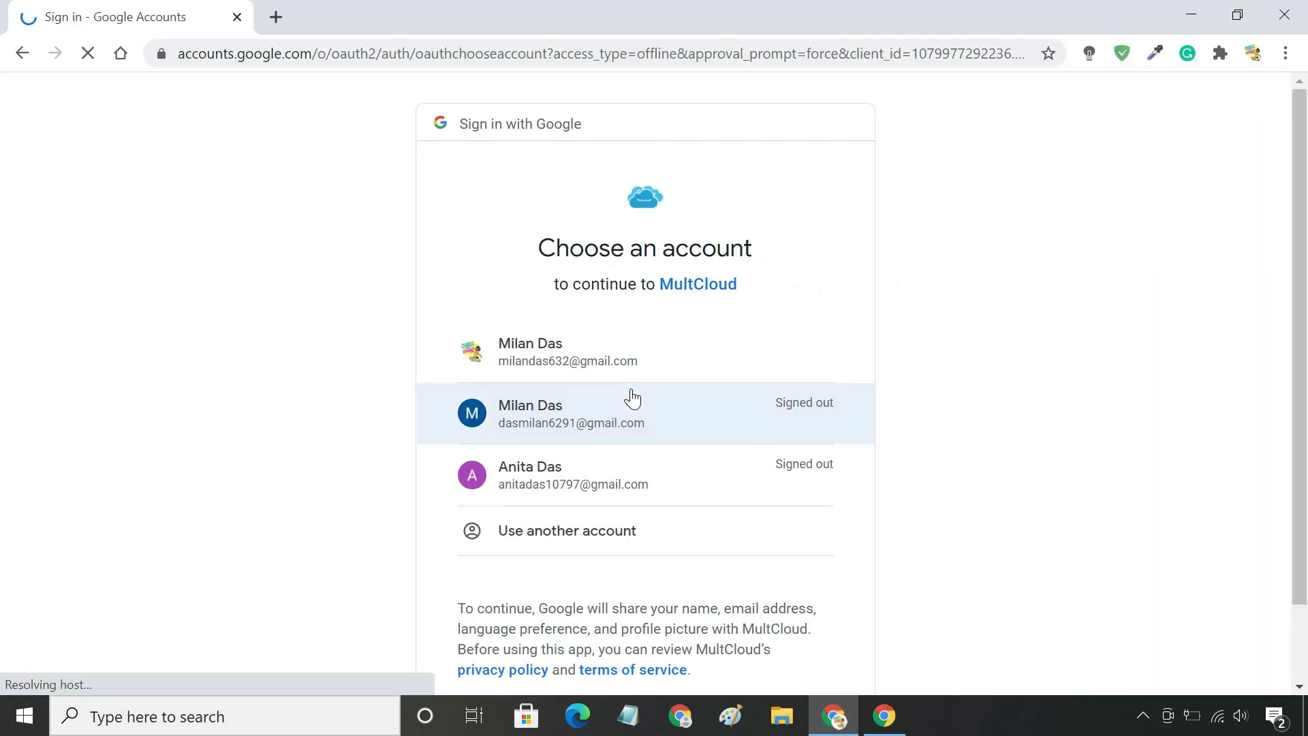
pyautogui.click(595, 348)
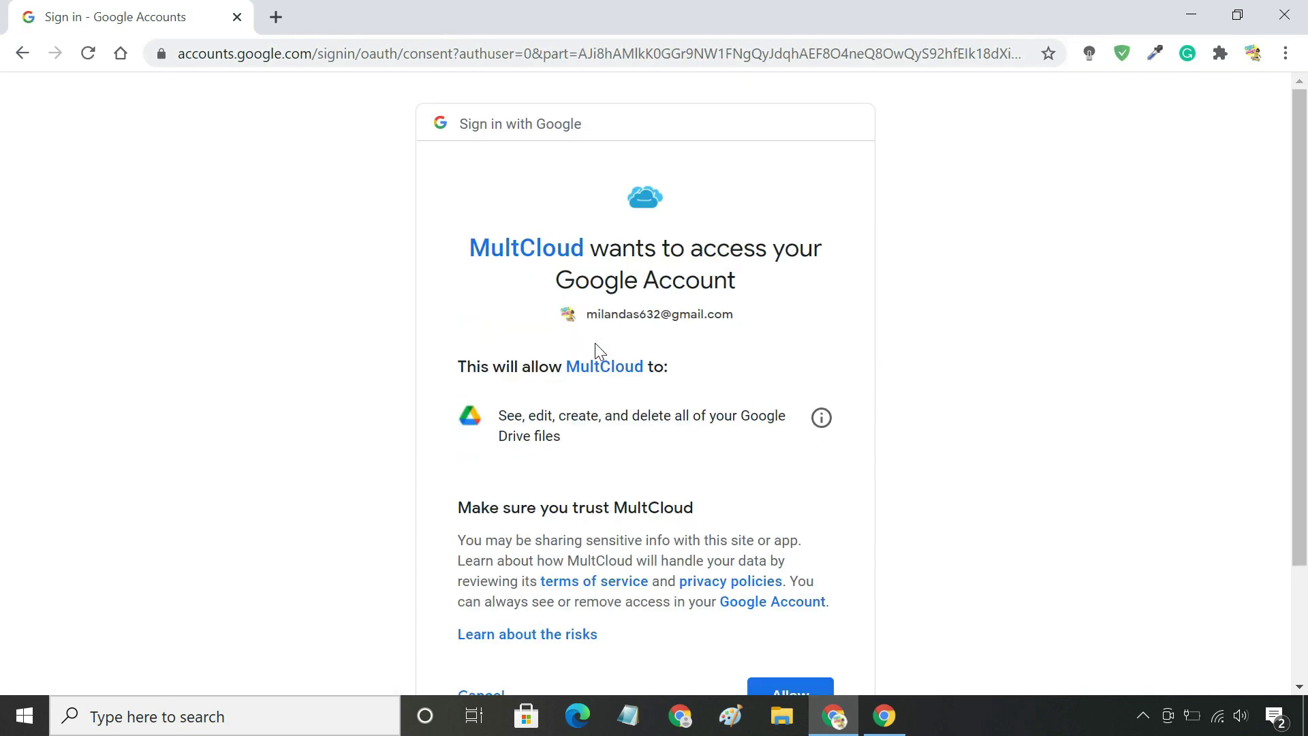
pyautogui.scroll(-2, 716, 460)
pyautogui.click(790, 593)
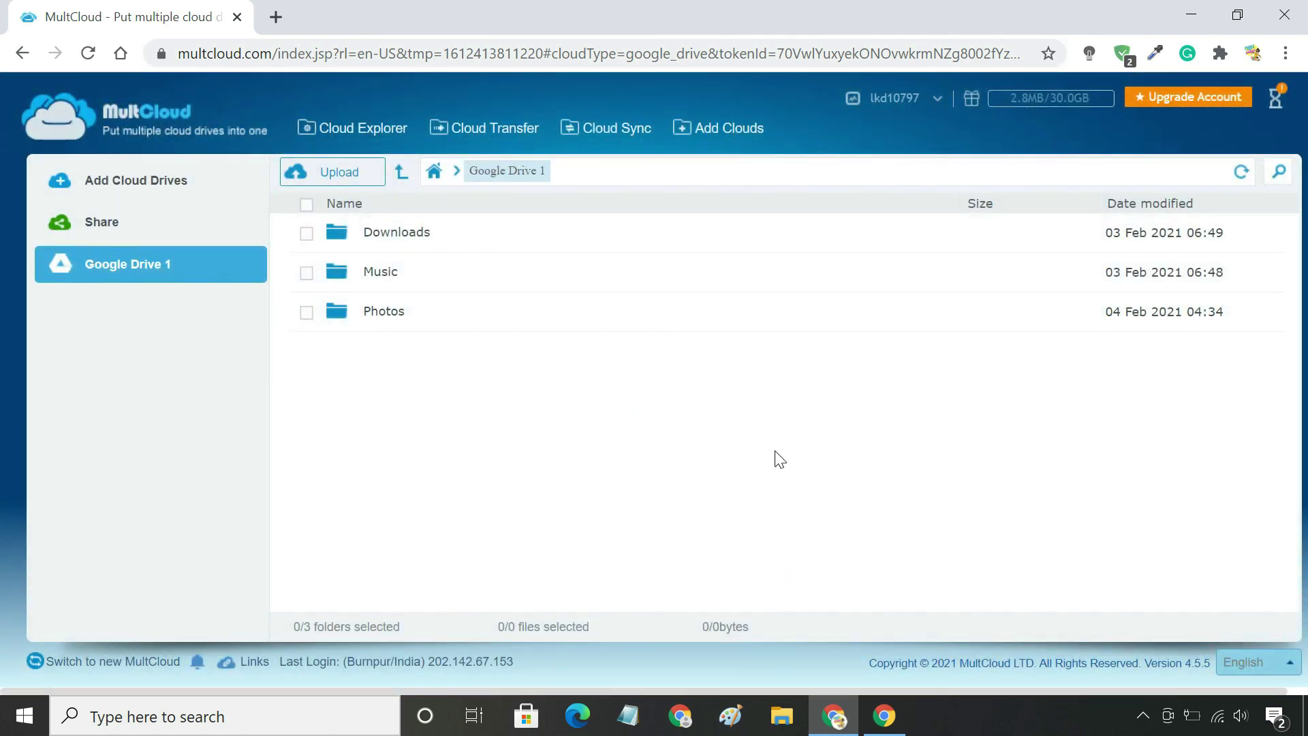
# Add a Google Drive cloud named Google Drive 2, signing in and allowing MultCloud access
pyautogui.click(750, 134)
pyautogui.click(438, 281)
pyautogui.click(846, 603)
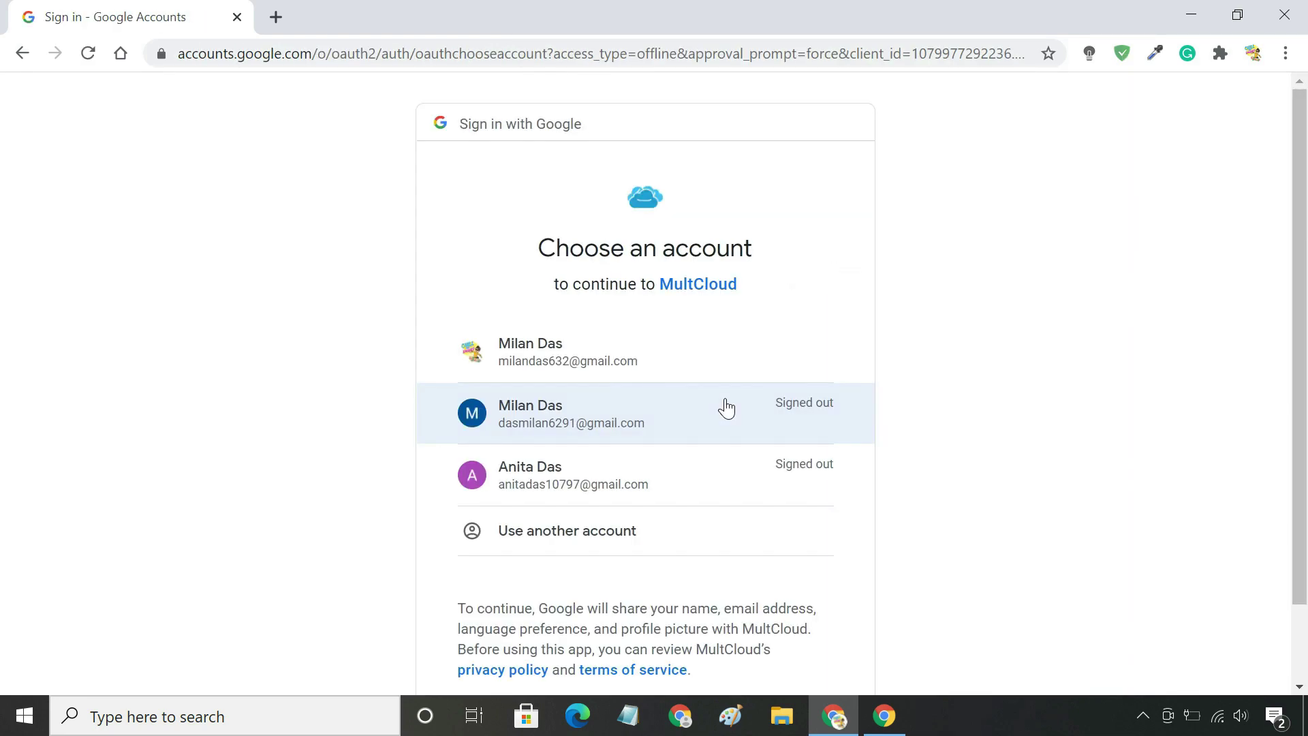
pyautogui.click(727, 406)
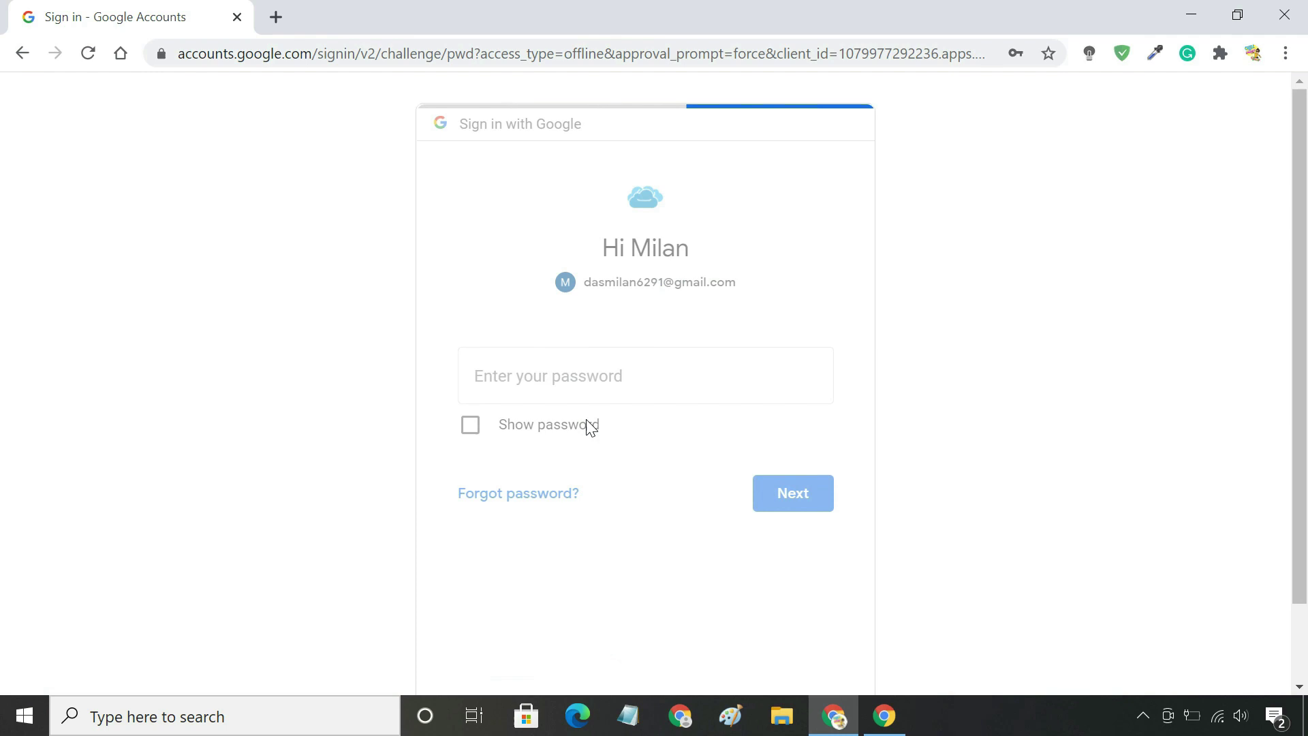
pyautogui.click(602, 381)
pyautogui.write('••')
pyautogui.click(802, 507)
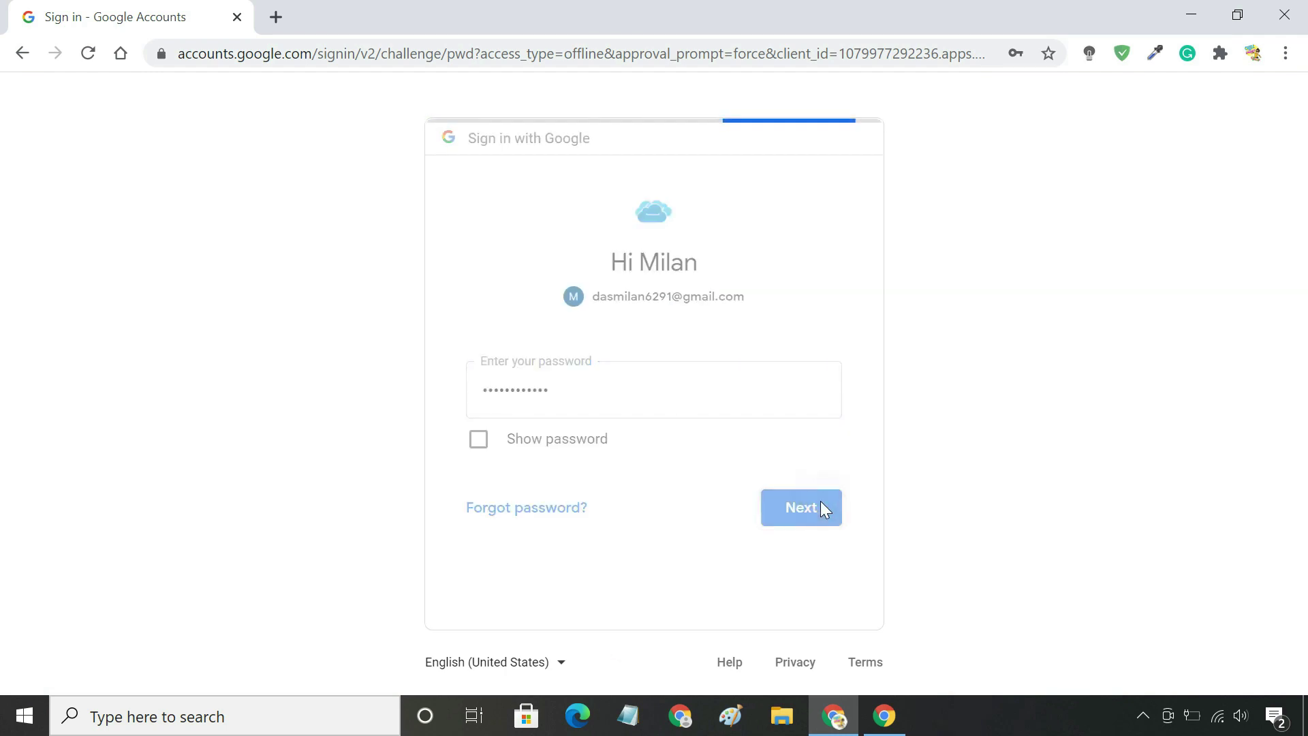
pyautogui.click(782, 598)
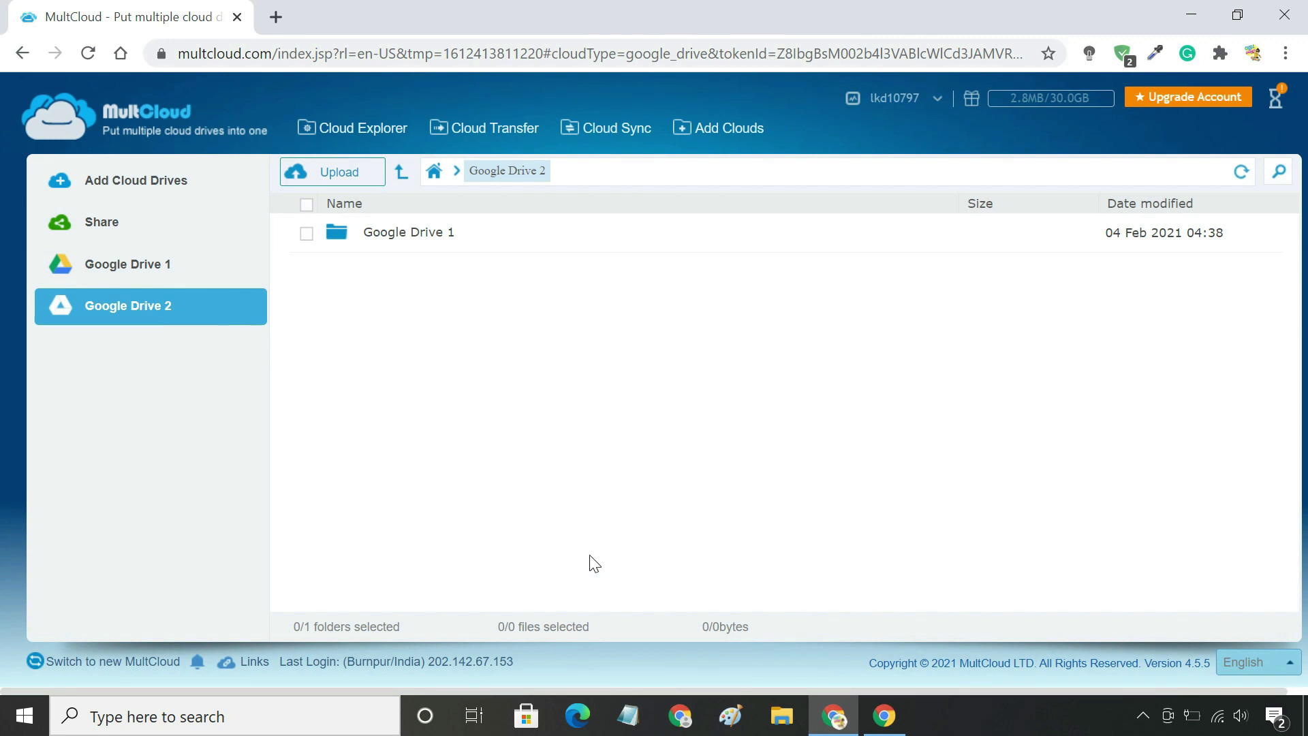
# Select Downloads, Music and Photos in Google Drive 1 and copy them to Google Drive 2
pyautogui.click(170, 268)
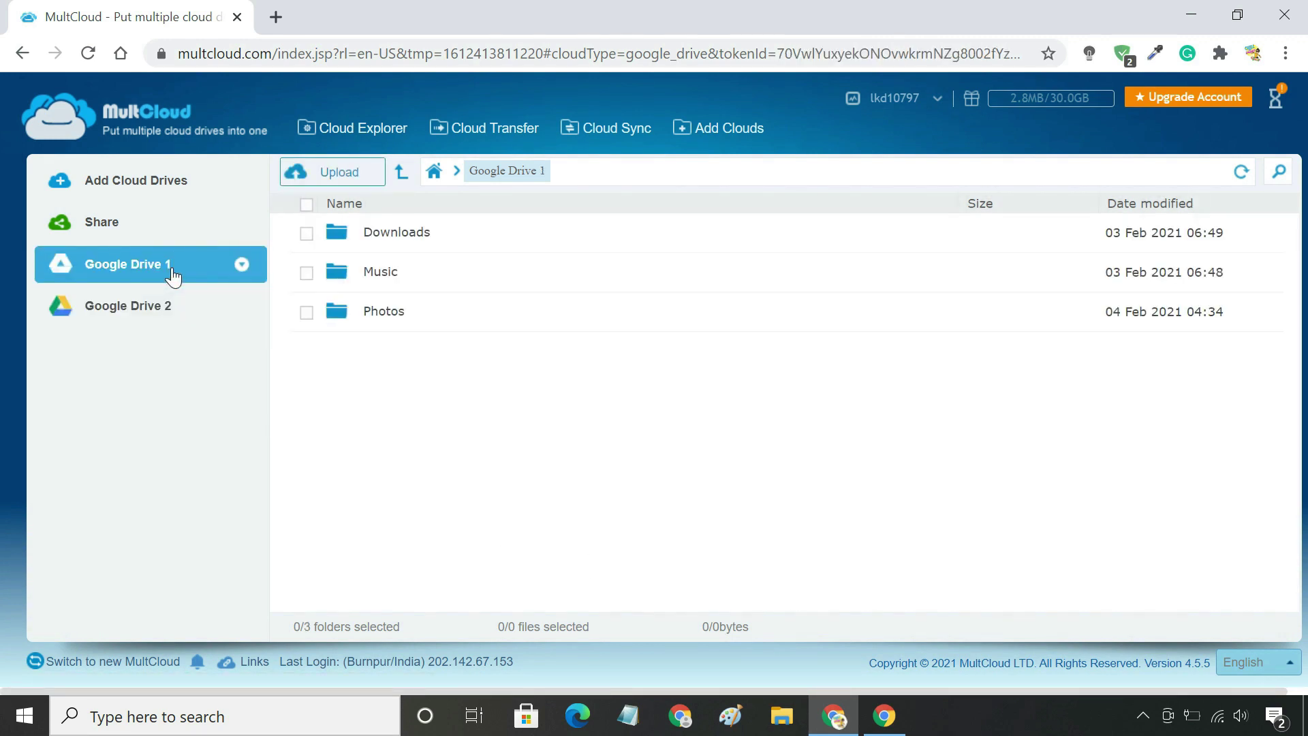
pyautogui.click(306, 206)
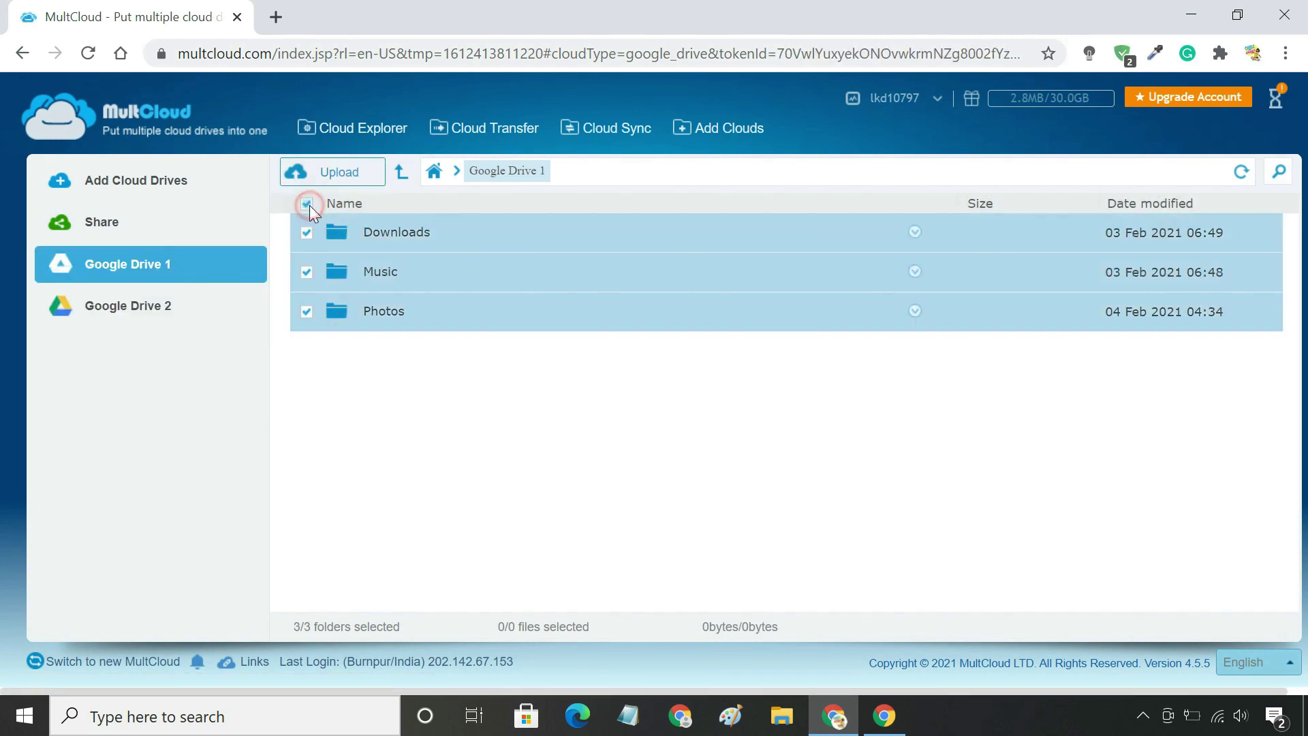
pyautogui.rightClick(452, 257)
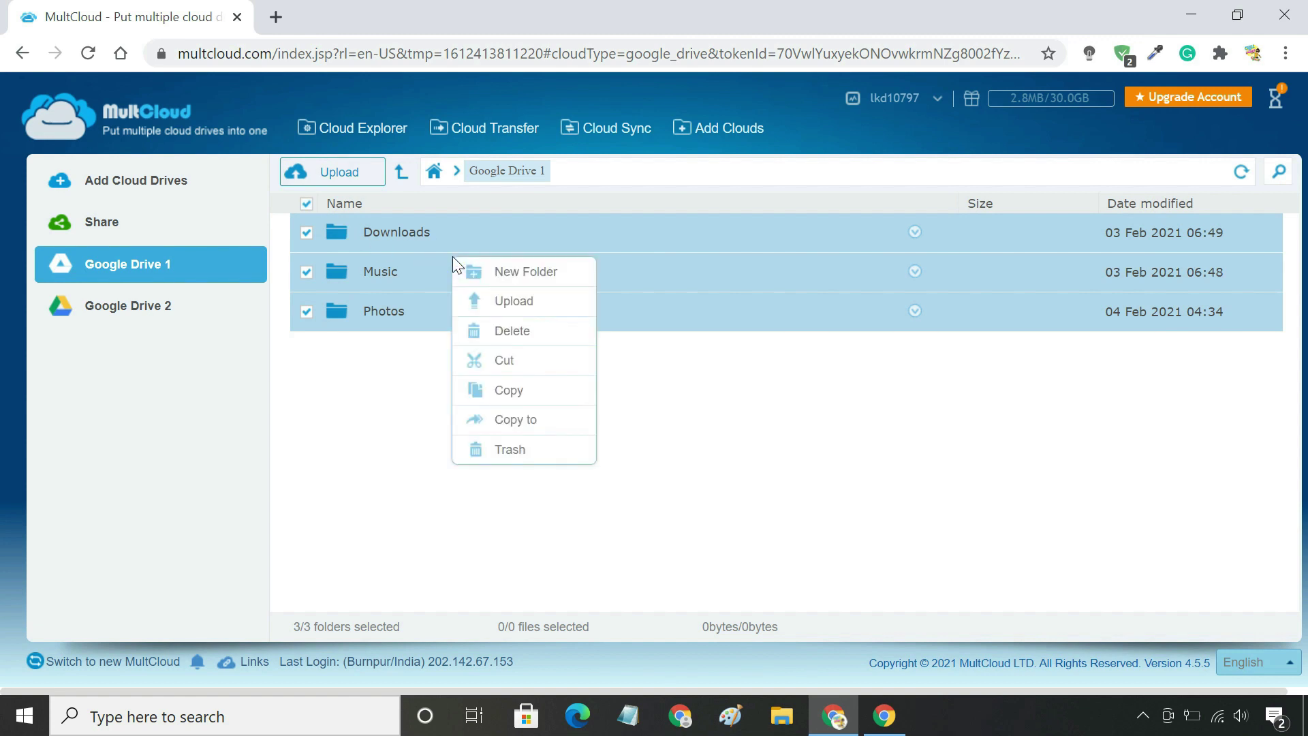
pyautogui.click(540, 421)
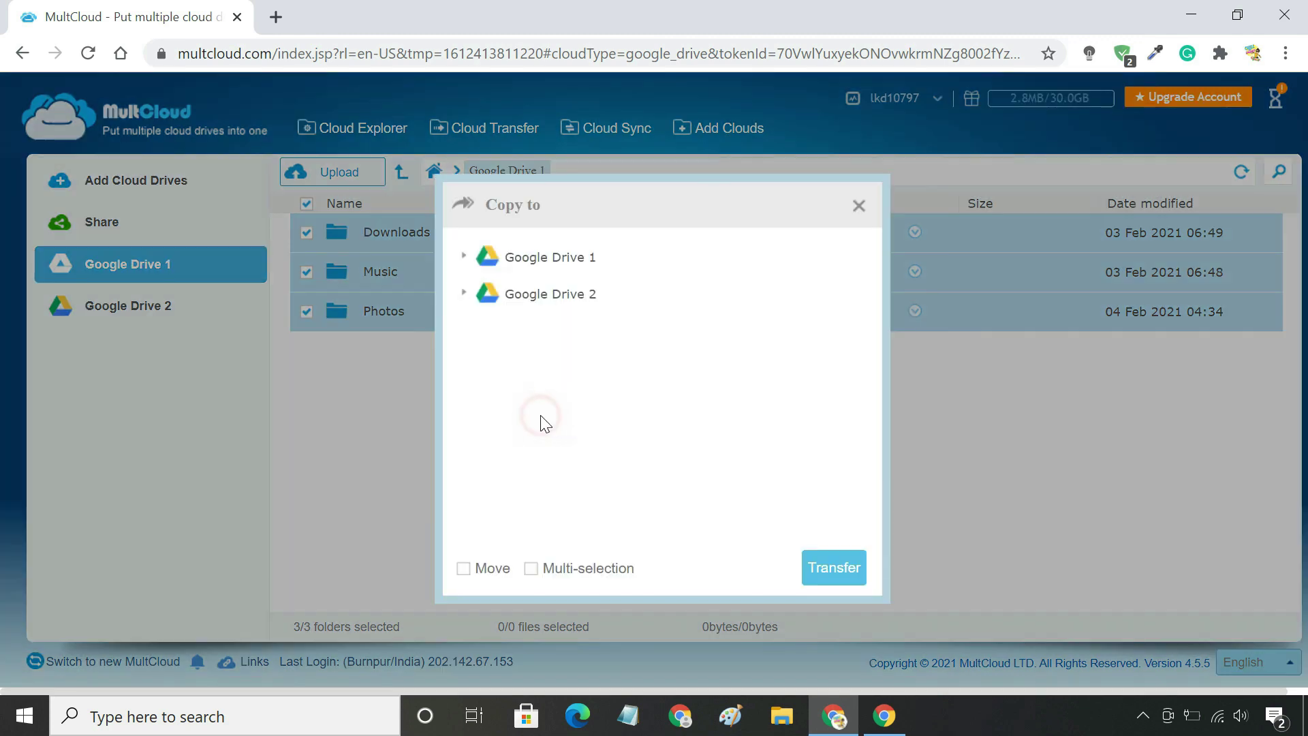
pyautogui.click(576, 296)
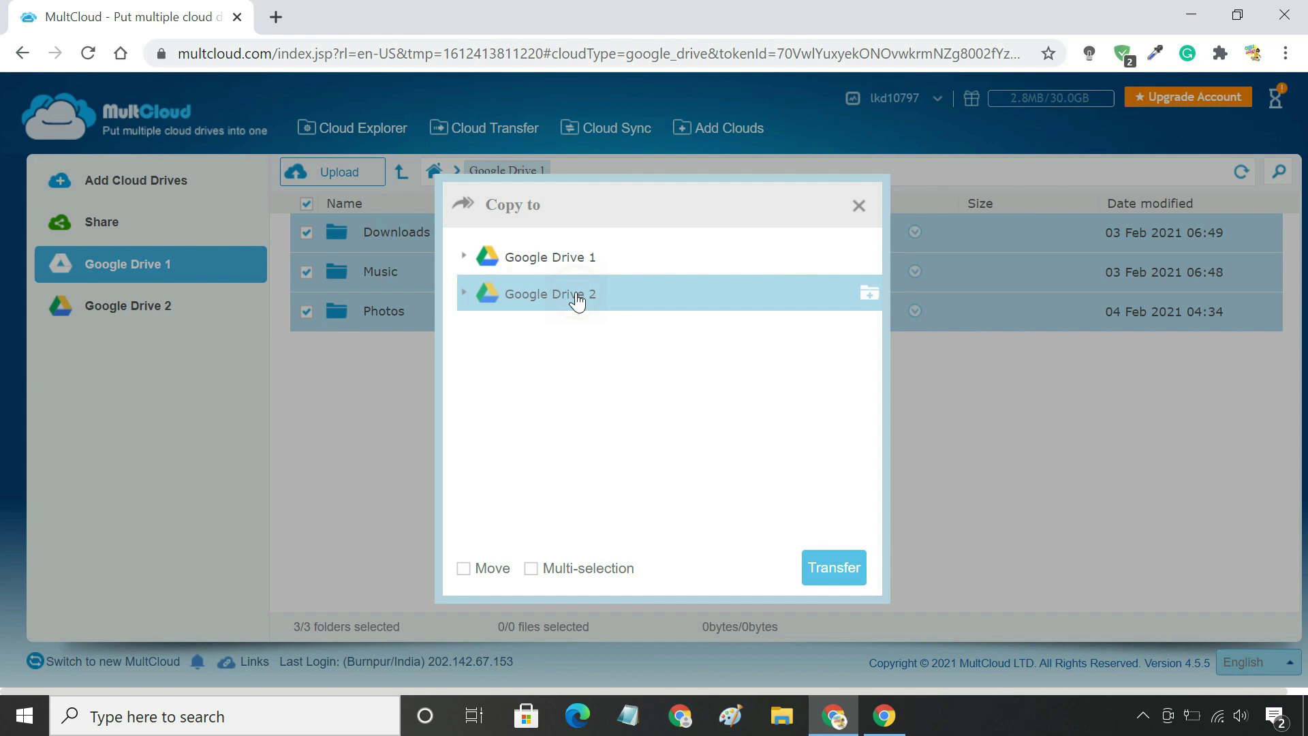